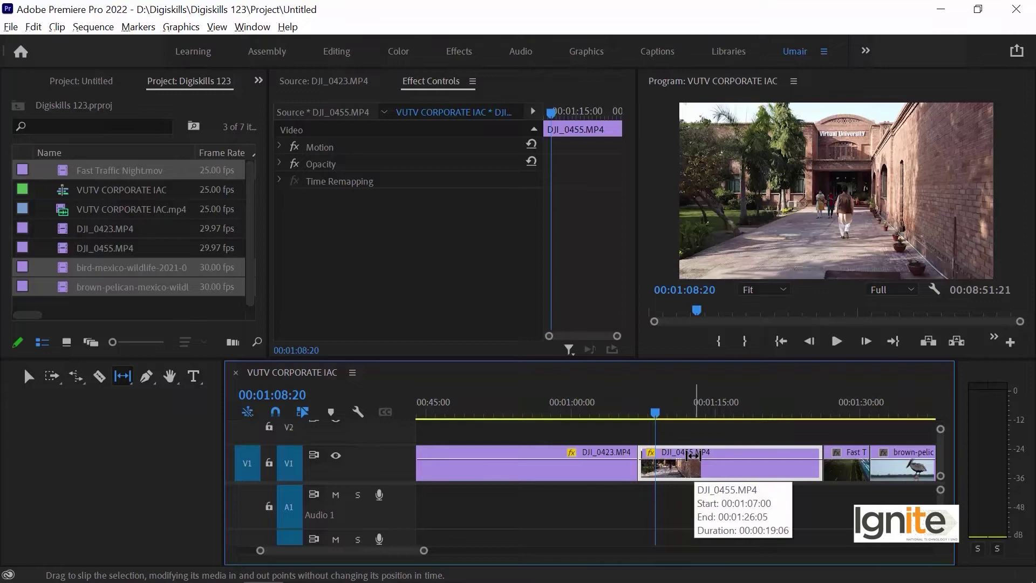
Slip the footage inside the DJI_0455.MP4 clip by +00:00:04:04 without moving the clip in the timeline
{"action": "left_click_drag", "start_coordinate": [693, 454], "coordinate": [625, 455]}
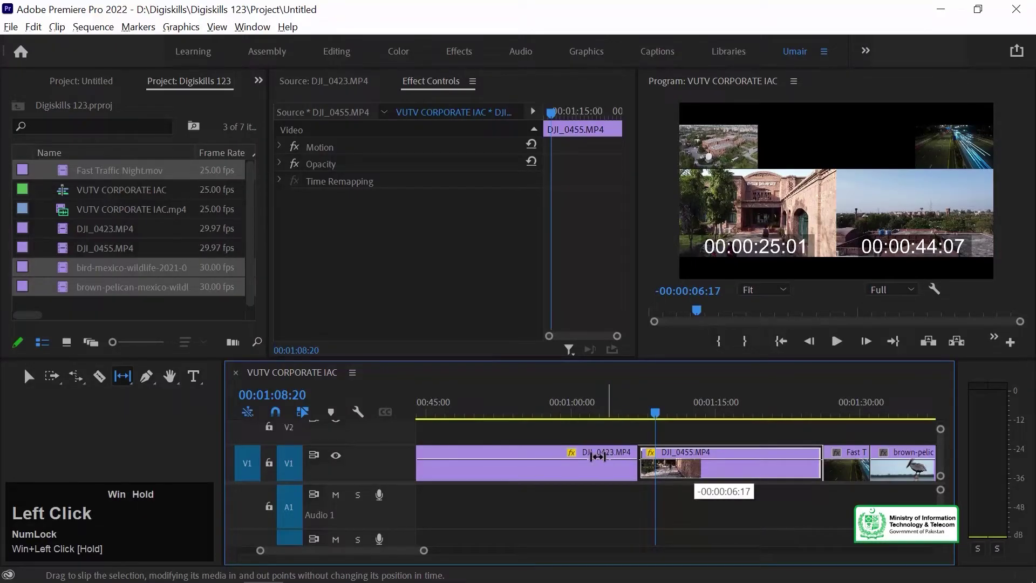
{"action": "left_click_drag", "start_coordinate": [610, 456], "coordinate": [734, 453]}
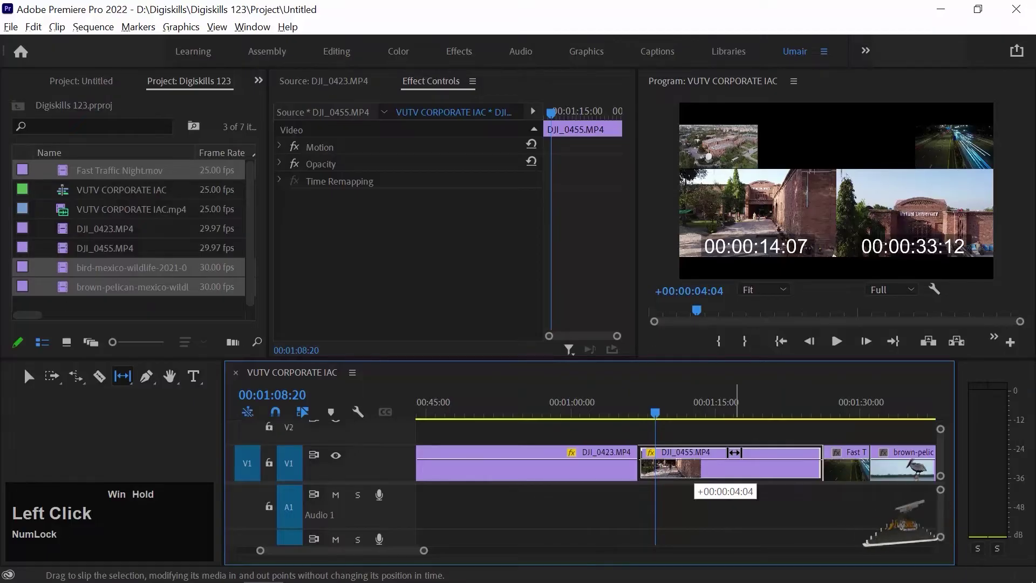
{"action": "left_click_drag", "start_coordinate": [734, 452], "coordinate": [733, 452]}
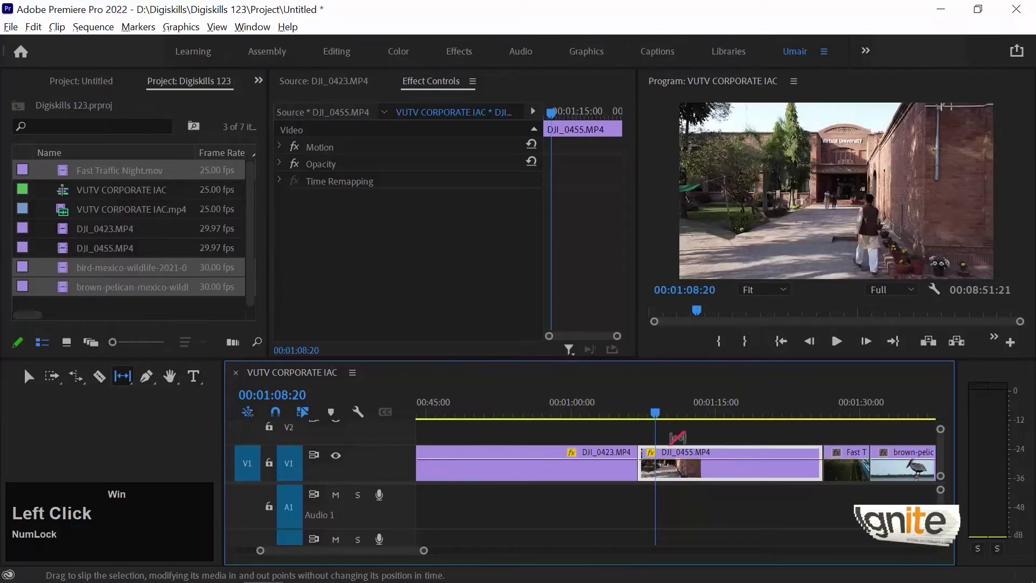
Play across the cut from DJI_0423.MP4 to DJI_0455.MP4 to review the slipped footage
{"action": "left_click", "coordinate": [604, 400]}
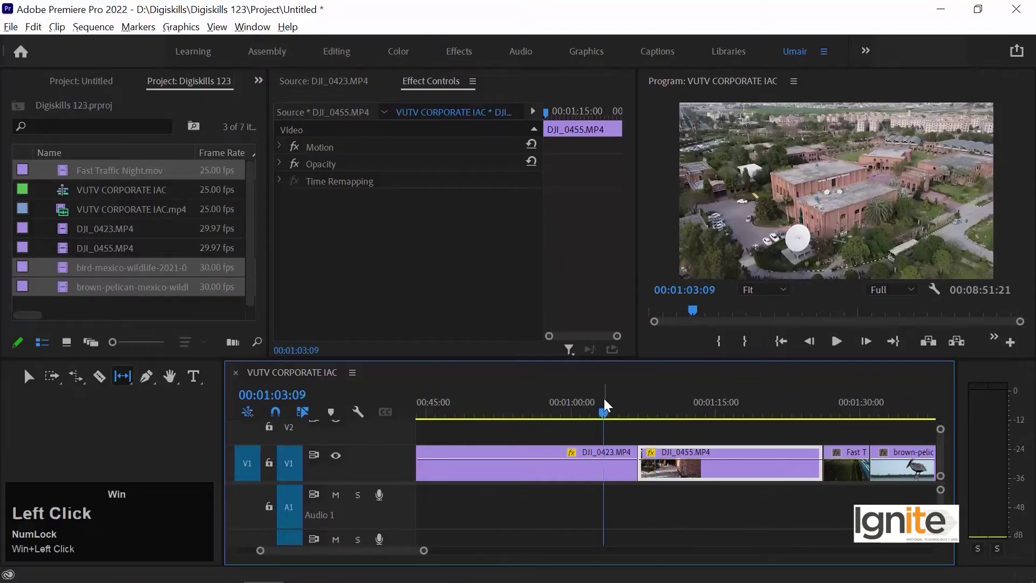
{"action": "key", "text": "space"}
{"action": "left_click", "coordinate": [625, 402]}
{"action": "key", "text": "space"}
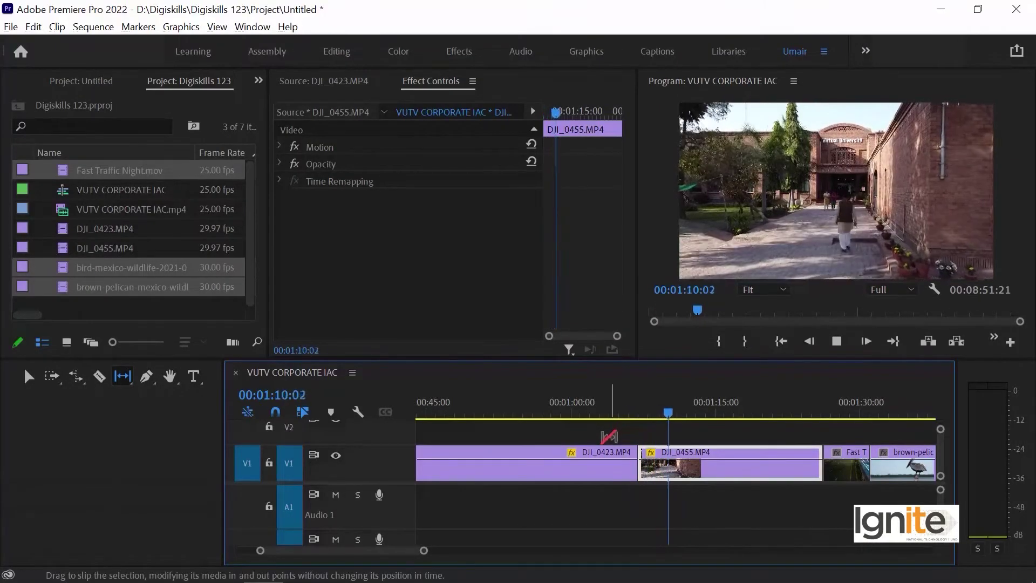
{"action": "key", "text": "space"}
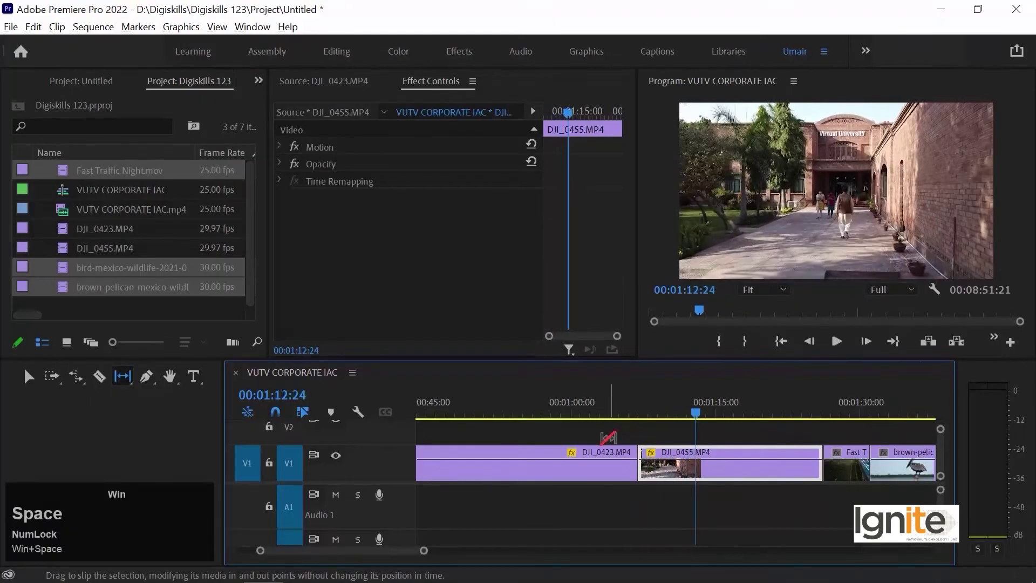
{"action": "left_click", "coordinate": [637, 401]}
{"action": "key", "text": "space"}
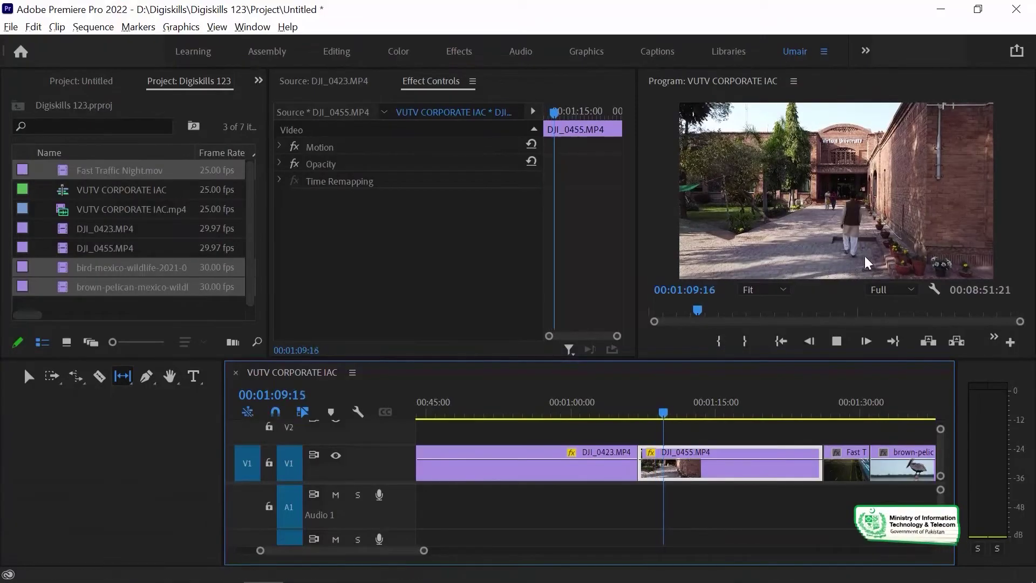
{"action": "key", "text": "space"}
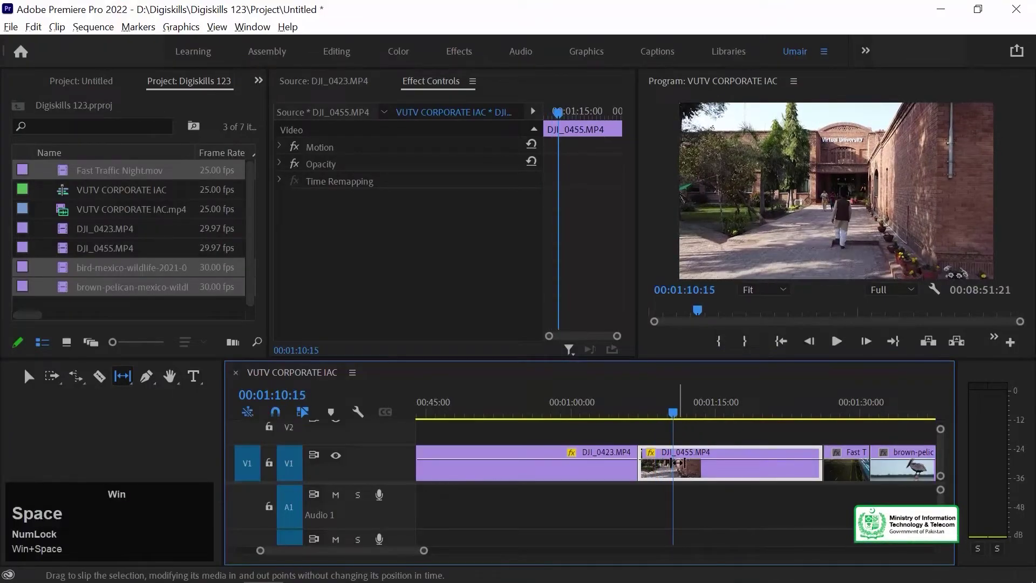
Slip DJI_0455.MP4 to a later part of its source footage and play across its opening cut
{"action": "left_click_drag", "start_coordinate": [674, 465], "coordinate": [624, 462]}
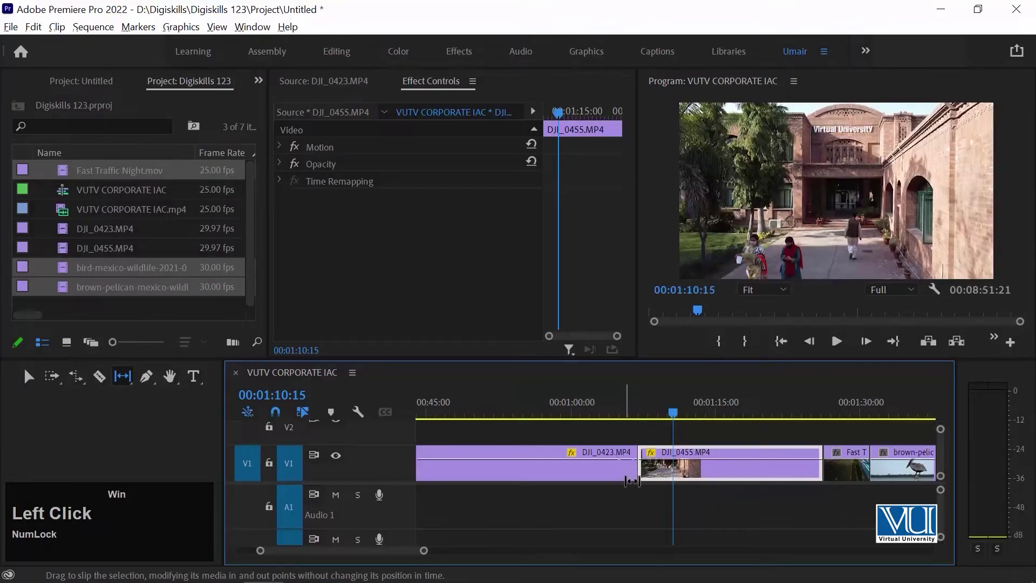
{"action": "key", "text": "Up"}
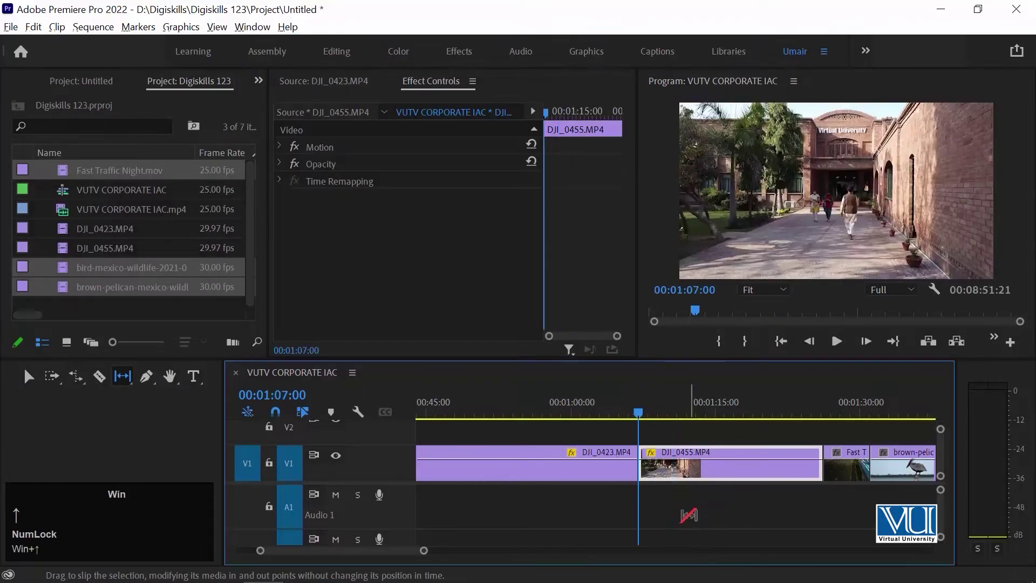
{"action": "left_click", "coordinate": [629, 397]}
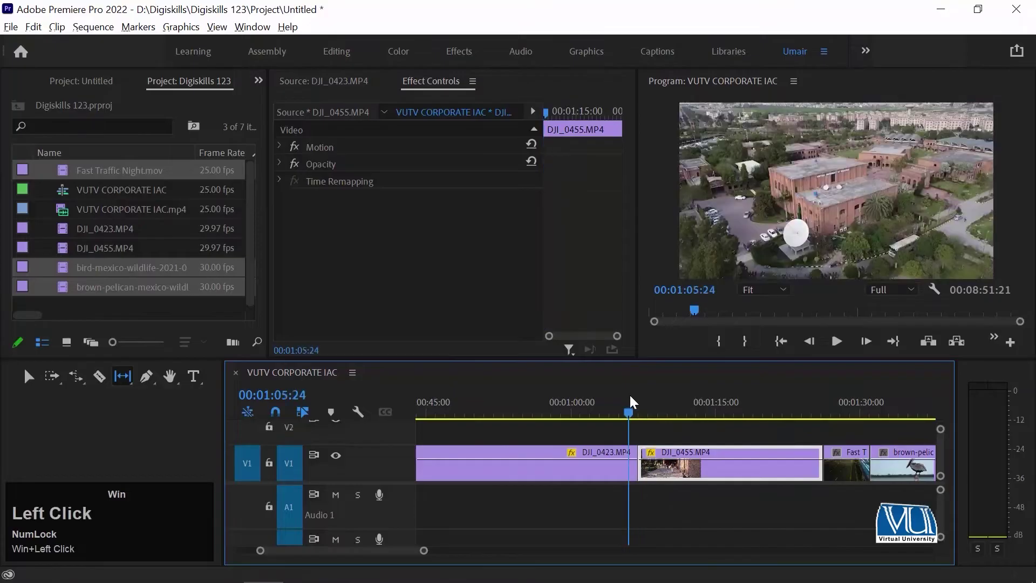
{"action": "key", "text": "space"}
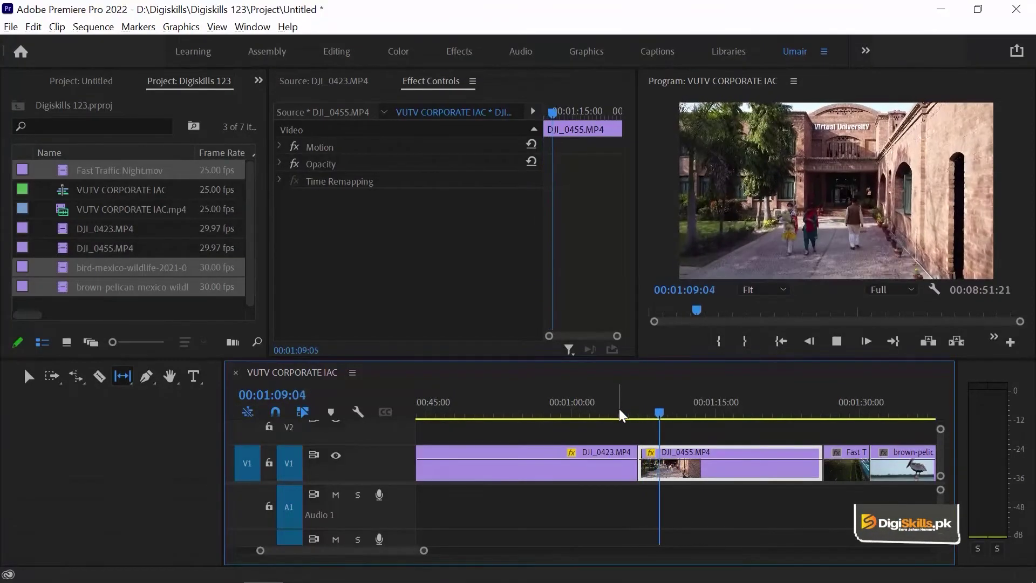
{"action": "key", "text": "space"}
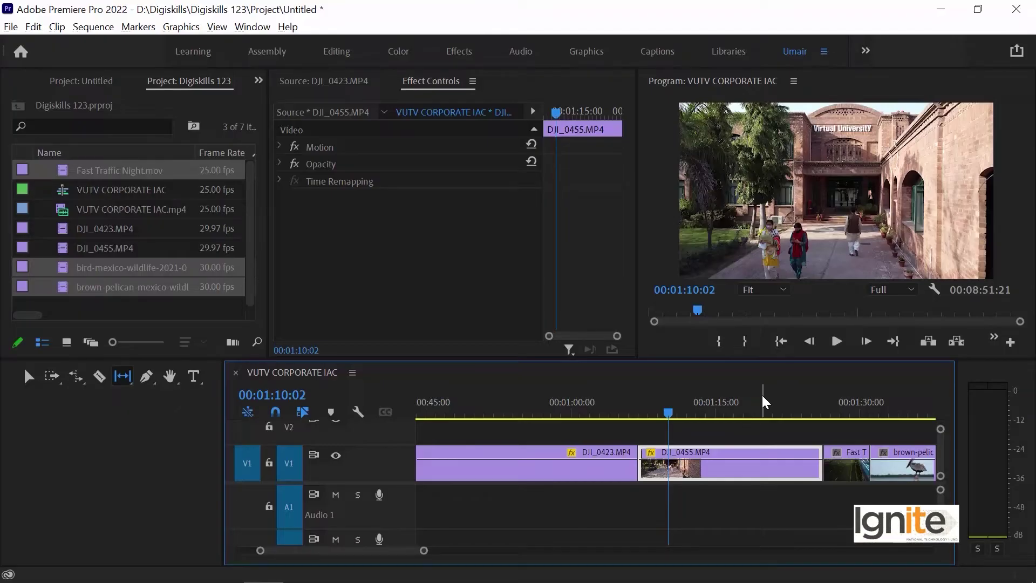
Use the Slide tool to shift DJI_0423.MP4 later so it starts at 00:00:44:19, trimming the start of DJI_0455.MP4
{"action": "left_click", "coordinate": [125, 409]}
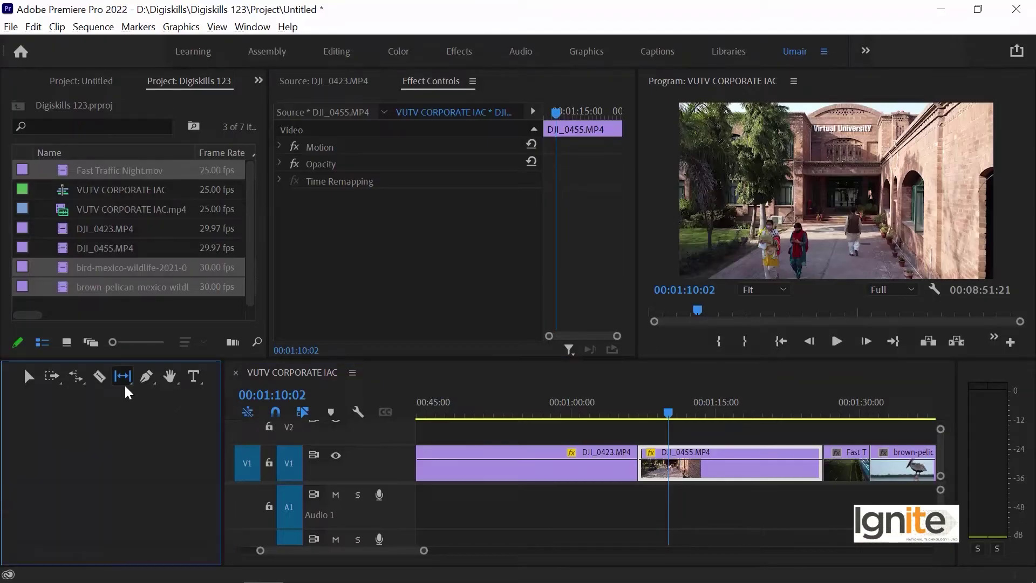
{"action": "left_click", "coordinate": [125, 375]}
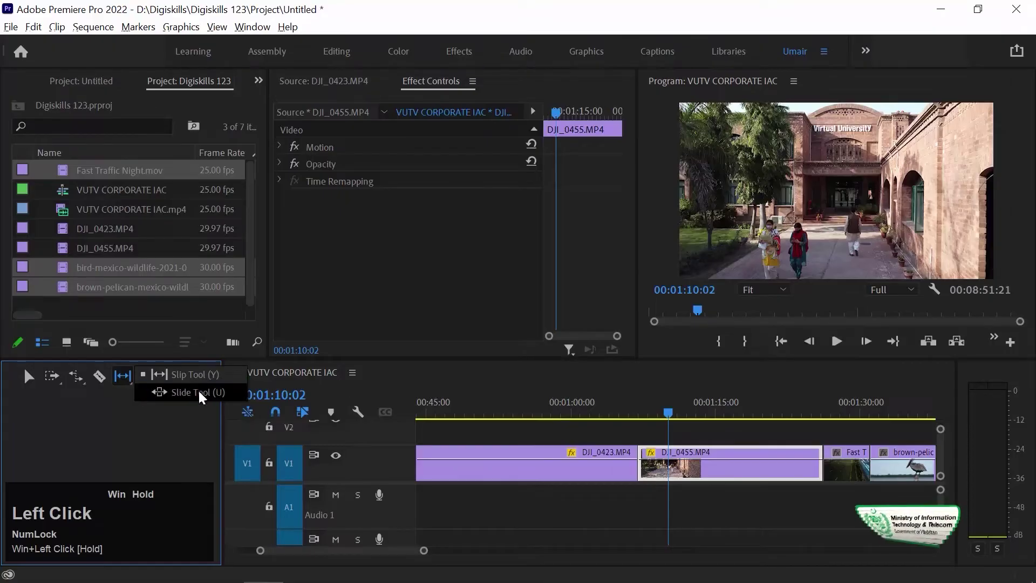
{"action": "left_click", "coordinate": [228, 391]}
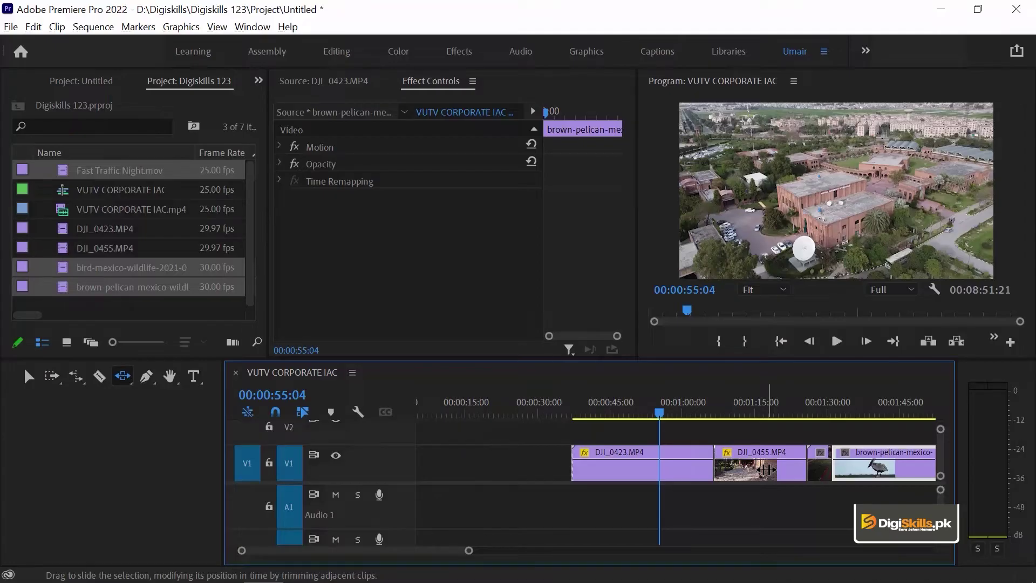
{"action": "key", "text": "Down"}
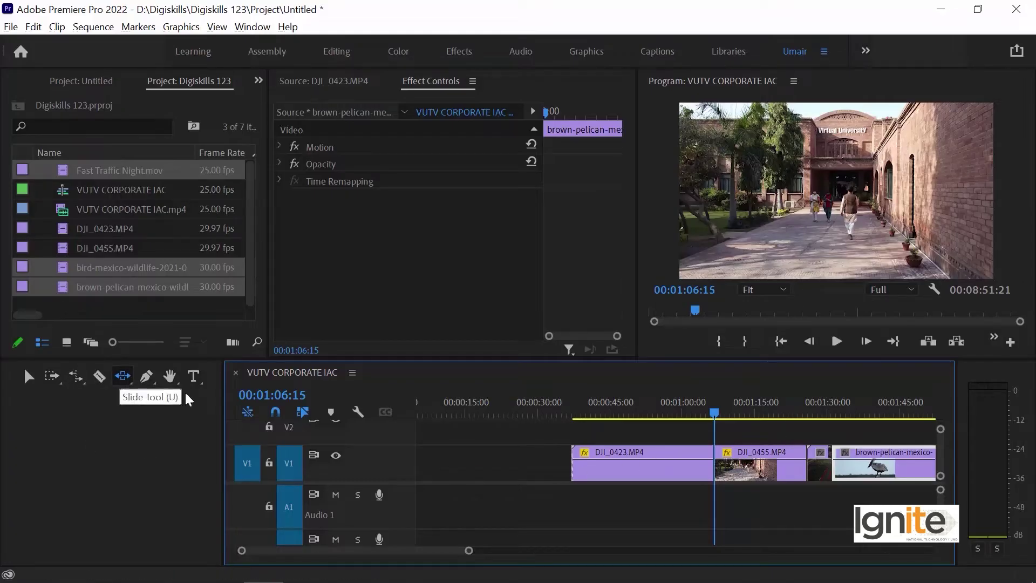
{"action": "left_click", "coordinate": [632, 473]}
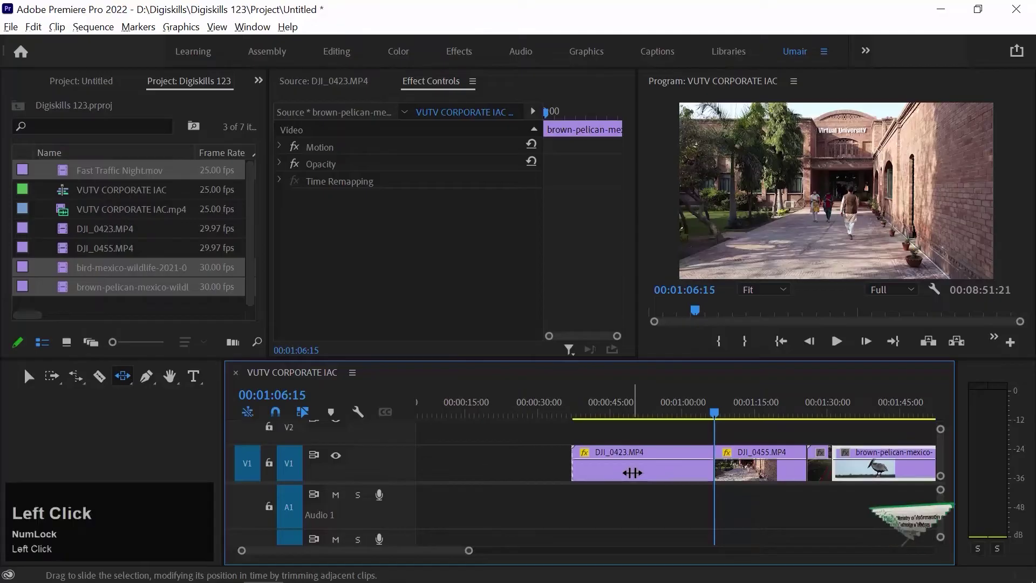
{"action": "left_click_drag", "start_coordinate": [632, 472], "coordinate": [669, 473]}
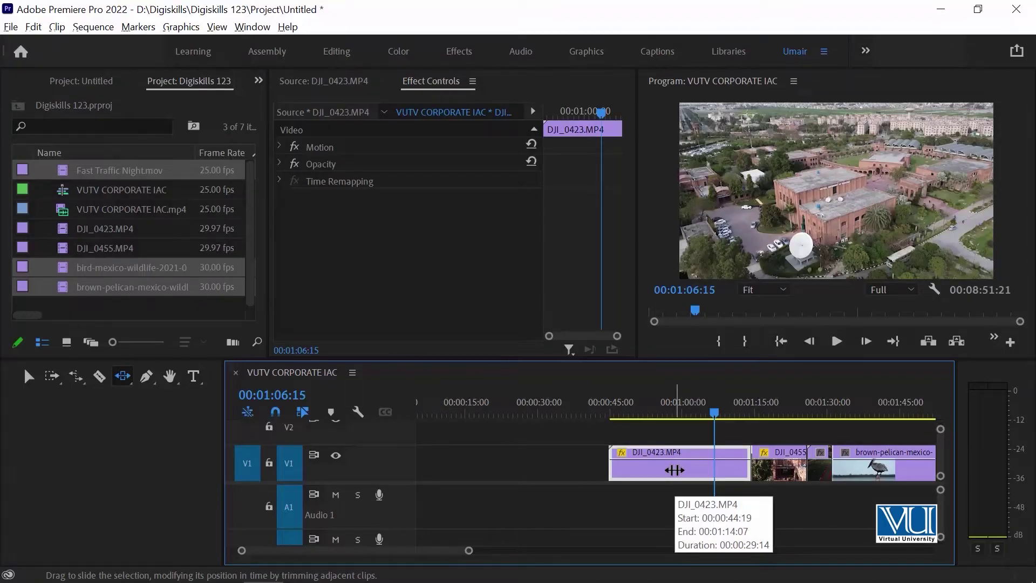
Play and step back and forth around the cut between DJI_0423.MP4 and DJI_0455.MP4 to examine the slide edit
{"action": "key", "text": "Down"}
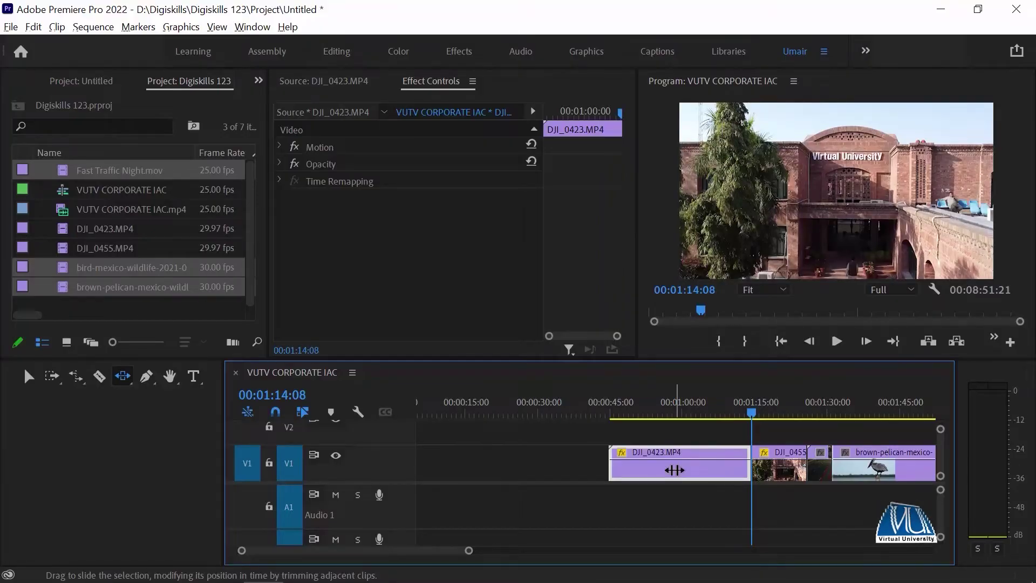
{"action": "key", "text": "space"}
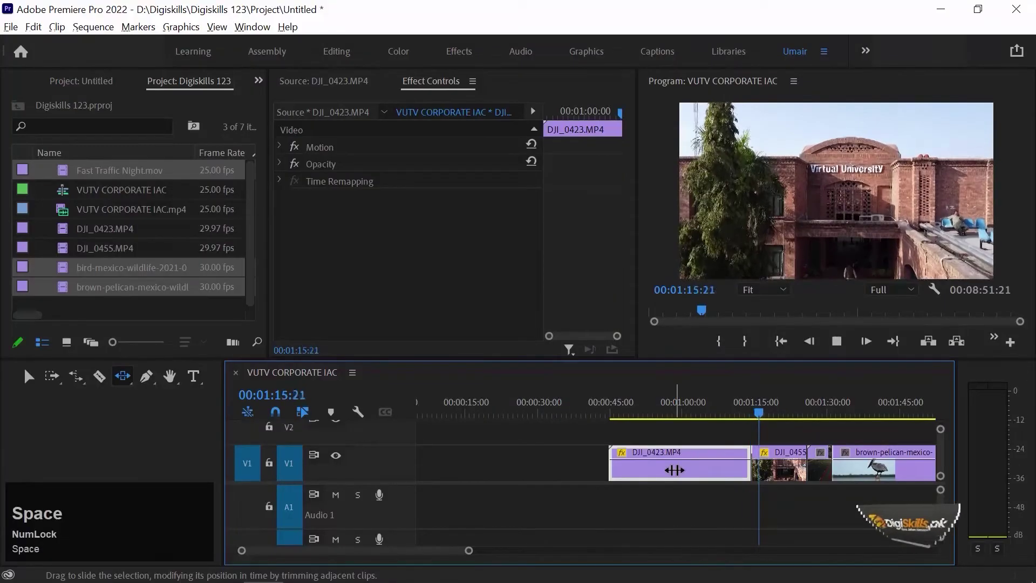
{"action": "key", "text": "Up"}
{"action": "key", "text": "Down"}
{"action": "key", "text": "shift+Left"}
{"action": "key", "text": "shift+Left"}
{"action": "key", "text": "shift+Left"}
{"action": "key", "text": "shift+Left"}
{"action": "key", "text": "shift+Left"}
{"action": "key", "text": "shift+Left"}
{"action": "key", "text": "shift+Left"}
{"action": "key", "text": "shift+Left"}
{"action": "key", "text": "shift+Left"}
{"action": "key", "text": "shift+Left"}
{"action": "key", "text": "shift+Left"}
{"action": "key", "text": "shift+Left"}
{"action": "key", "text": "shift+Left"}
{"action": "key", "text": "shift+Left"}
{"action": "key", "text": "shift+Left"}
{"action": "key", "text": "shift+Left"}
{"action": "key", "text": "shift+Left"}
{"action": "key", "text": "shift+Left"}
{"action": "key", "text": "shift+Left"}
{"action": "key", "text": "shift+Left"}
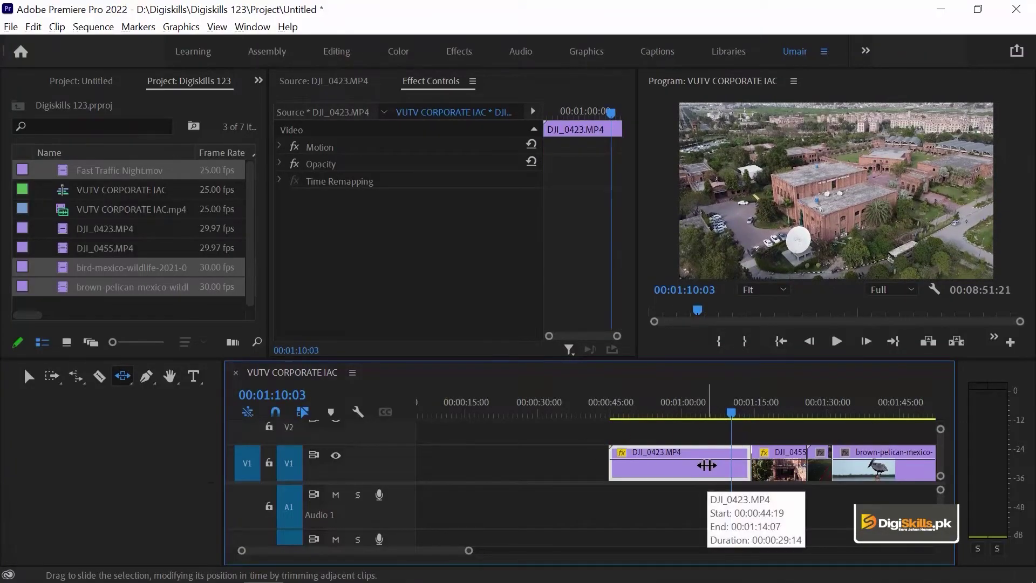
{"action": "key", "text": "Down"}
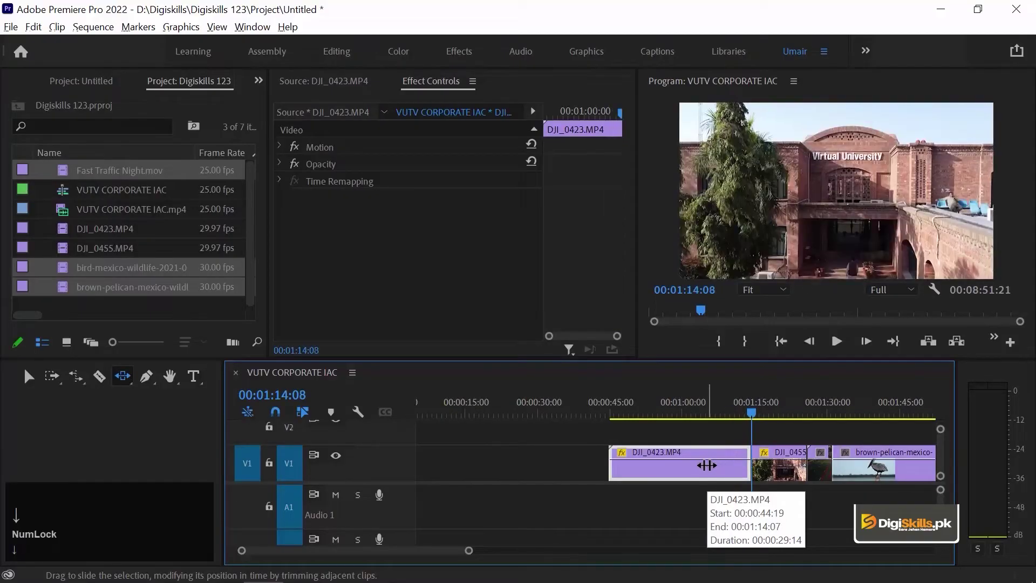
Slide DJI_0455.MP4 slightly later between its neighbouring clips and play back the surrounding cuts
{"action": "key", "text": "="}
{"action": "left_click_drag", "start_coordinate": [707, 465], "coordinate": [781, 407]}
{"action": "left_click", "coordinate": [785, 408]}
{"action": "key", "text": "space"}
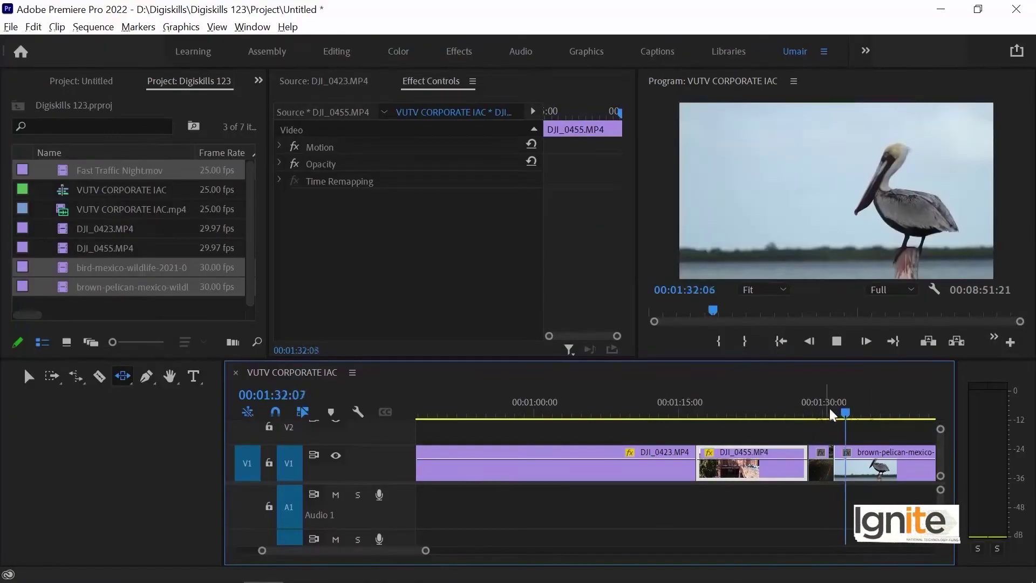
{"action": "left_click", "coordinate": [677, 396]}
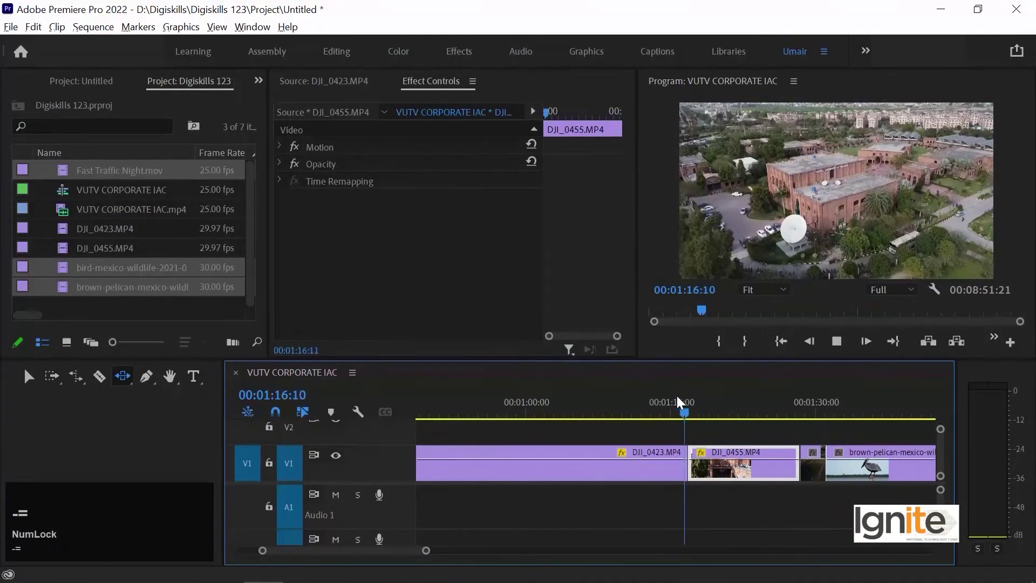
Try sliding DJI_0455.MP4 earlier between its neighbouring clips and play across its opening cut
{"action": "key", "text": "minus"}
{"action": "left_click_drag", "start_coordinate": [696, 465], "coordinate": [670, 404]}
{"action": "key", "text": "space"}
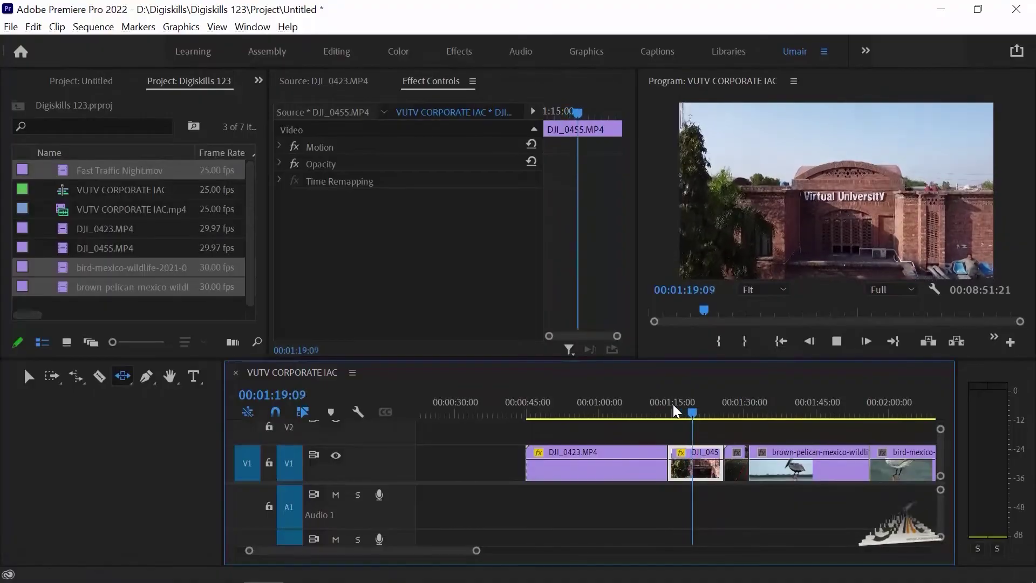
{"action": "key", "text": "space"}
{"action": "key", "text": "shift+Left"}
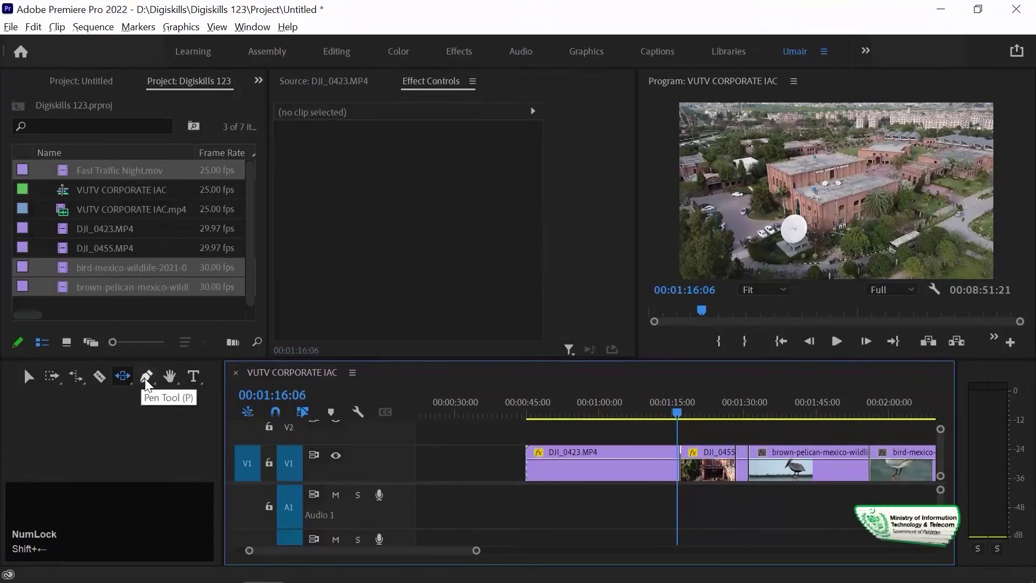
{"action": "left_click", "coordinate": [123, 374]}
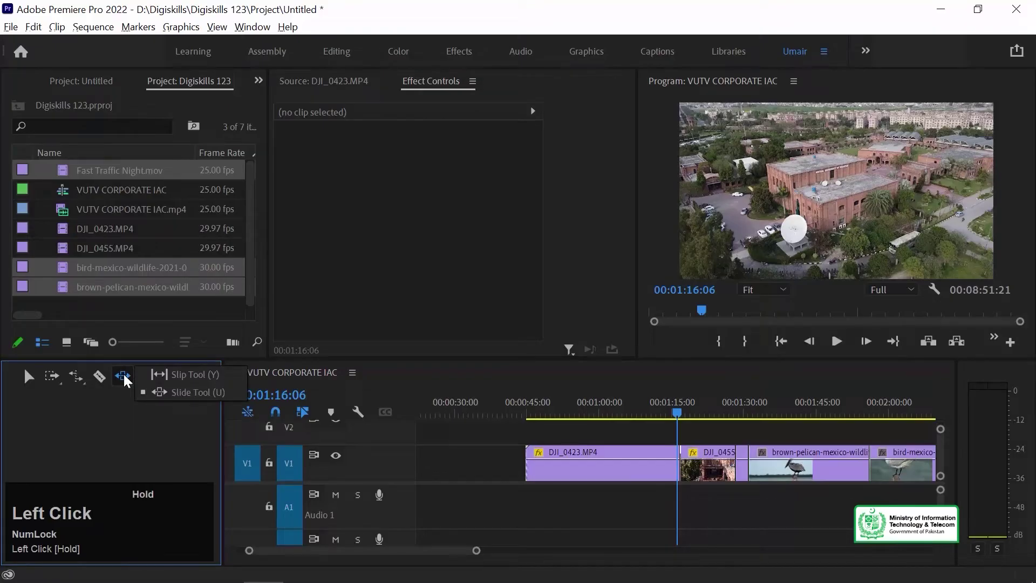
{"action": "left_click", "coordinate": [115, 407]}
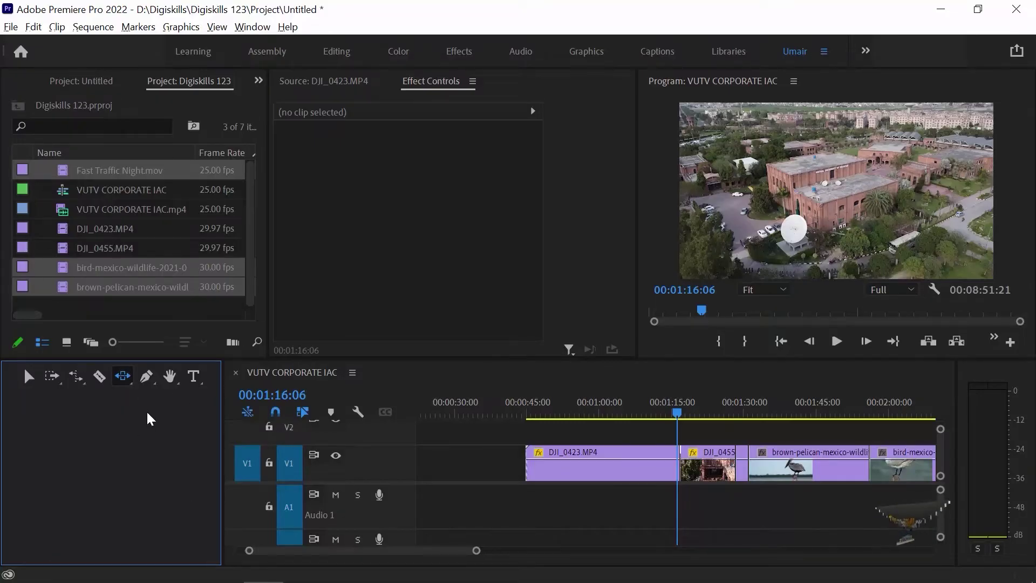
Place VUTV CORPORATE IAC.mp4 with its audio on V1 and A1 directly before DJI_0423.MP4
{"action": "left_click", "coordinate": [146, 375]}
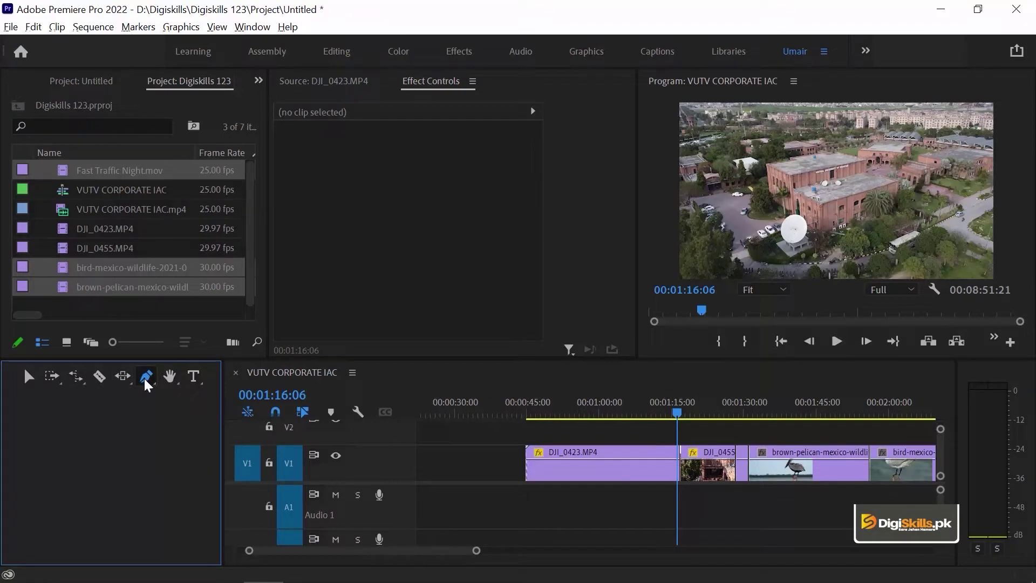
{"action": "left_click", "coordinate": [575, 407]}
{"action": "key", "text": "equal"}
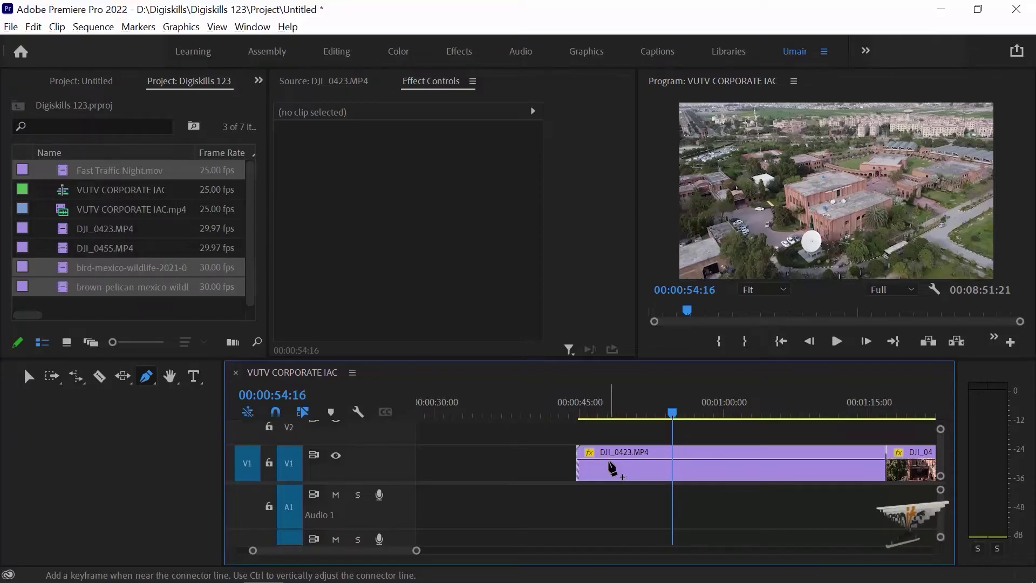
{"action": "key", "text": "minus"}
{"action": "key", "text": "minus"}
{"action": "key", "text": "minus"}
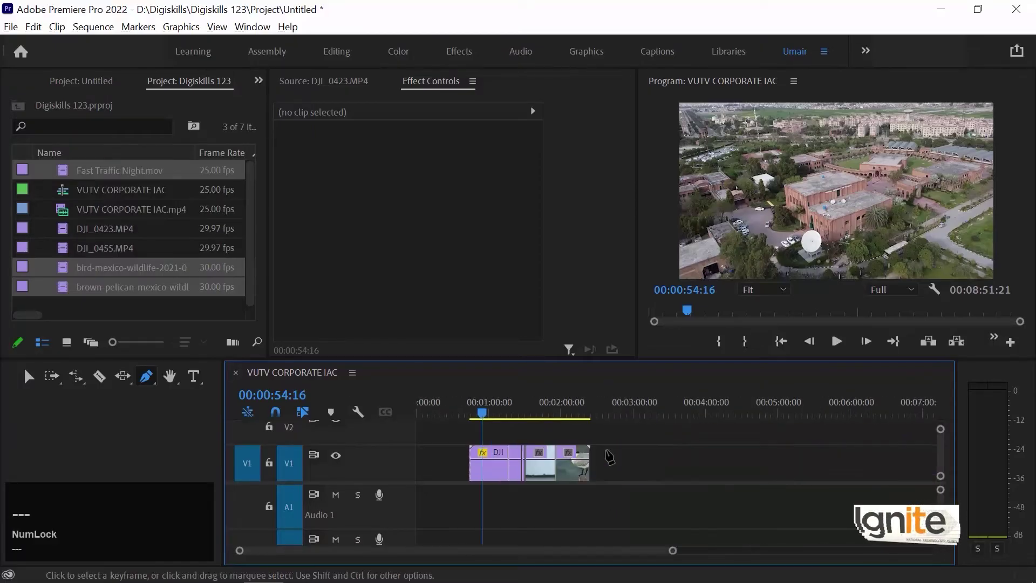
{"action": "key", "text": "equal"}
{"action": "left_click_drag", "start_coordinate": [60, 209], "coordinate": [448, 469]}
{"action": "key", "text": "v"}
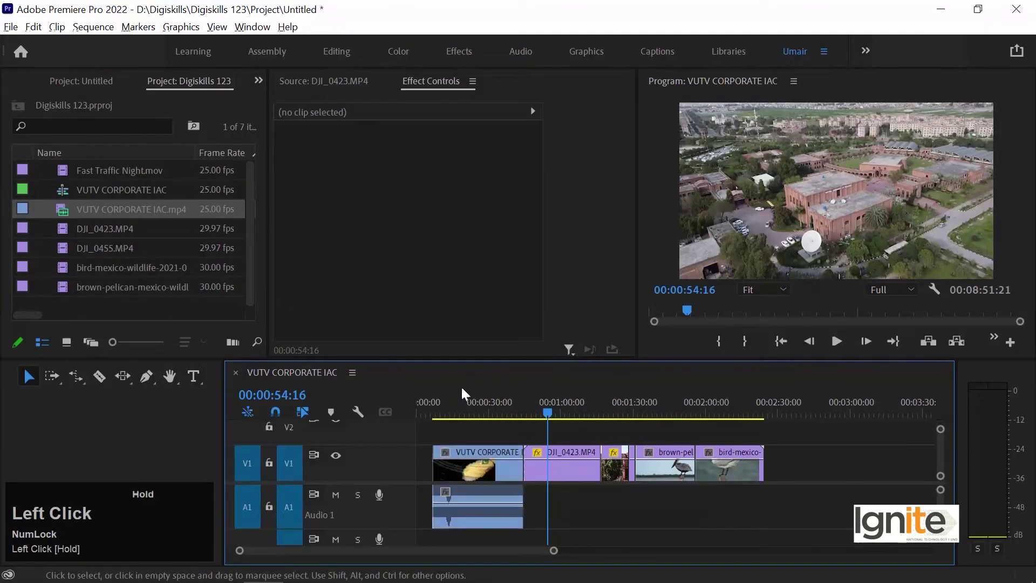
Add two opacity keyframes with the Pen tool near the start of VUTV CORPORATE IAC.mp4 and lower the first for a fade-in
{"action": "left_click", "coordinate": [480, 403]}
{"action": "key", "text": "equal"}
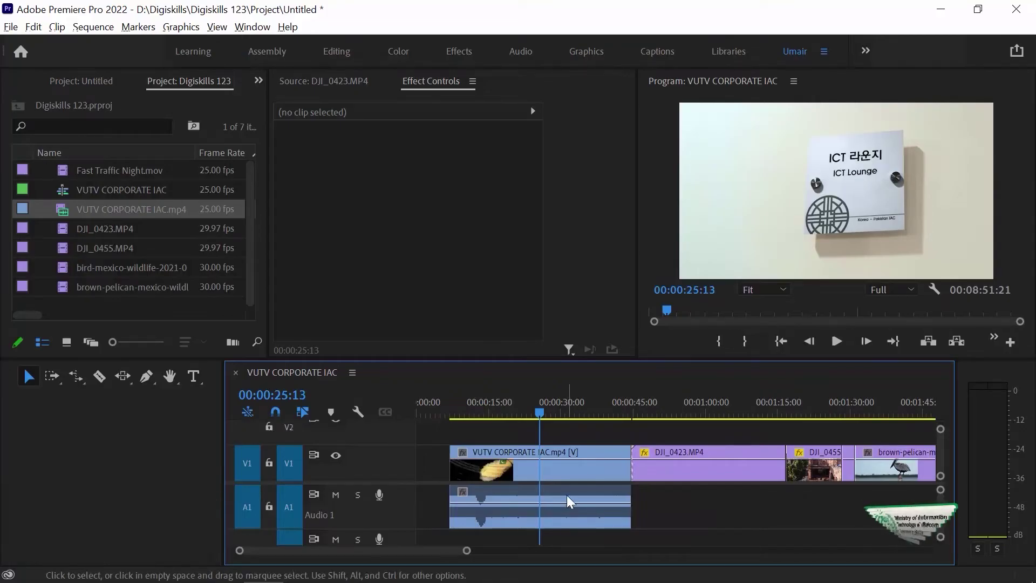
{"action": "left_click", "coordinate": [146, 376]}
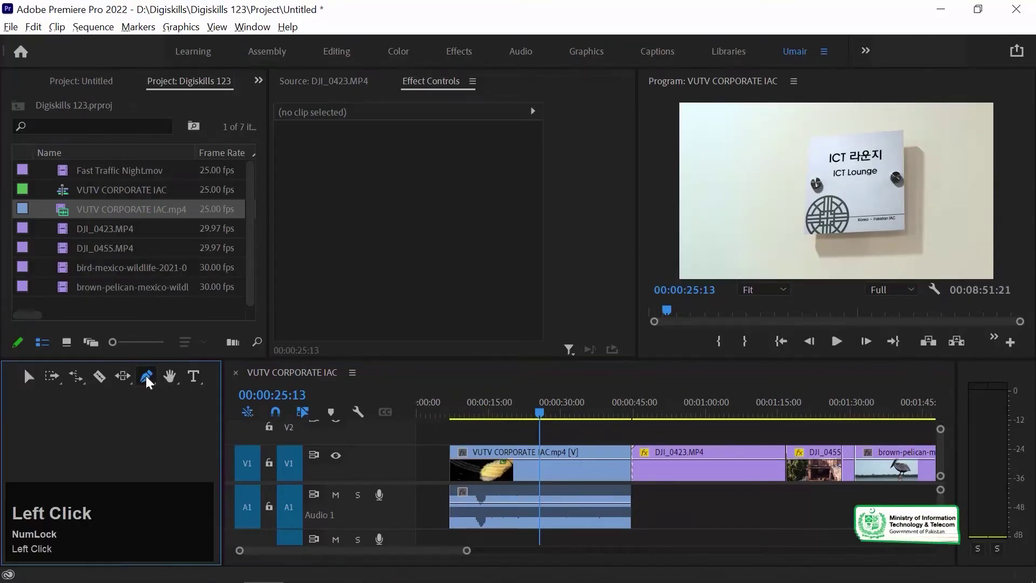
{"action": "left_click", "coordinate": [464, 402]}
{"action": "key", "text": "equal"}
{"action": "key", "text": "equal"}
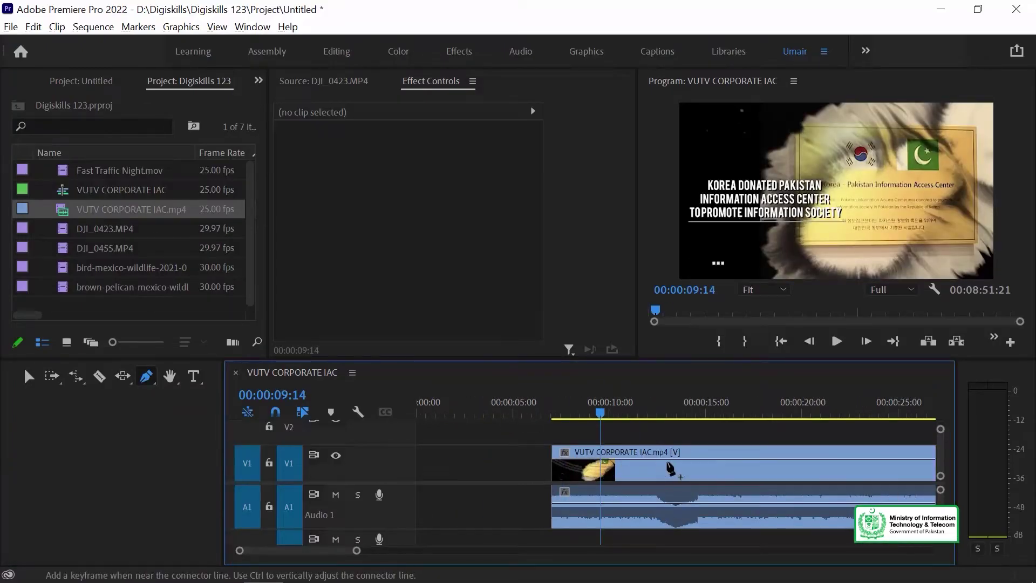
{"action": "left_click", "coordinate": [606, 459]}
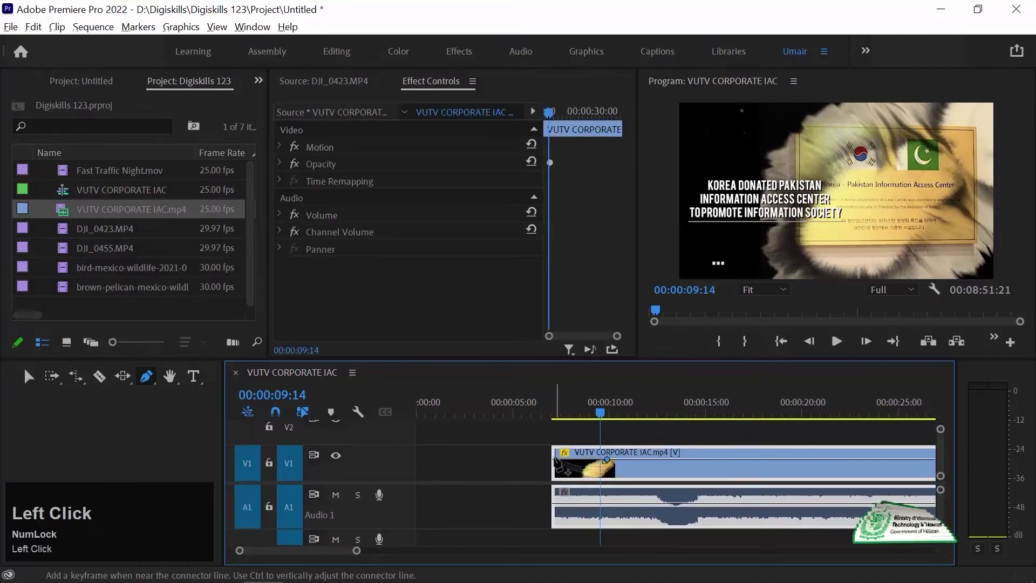
{"action": "left_click_drag", "start_coordinate": [554, 462], "coordinate": [555, 435]}
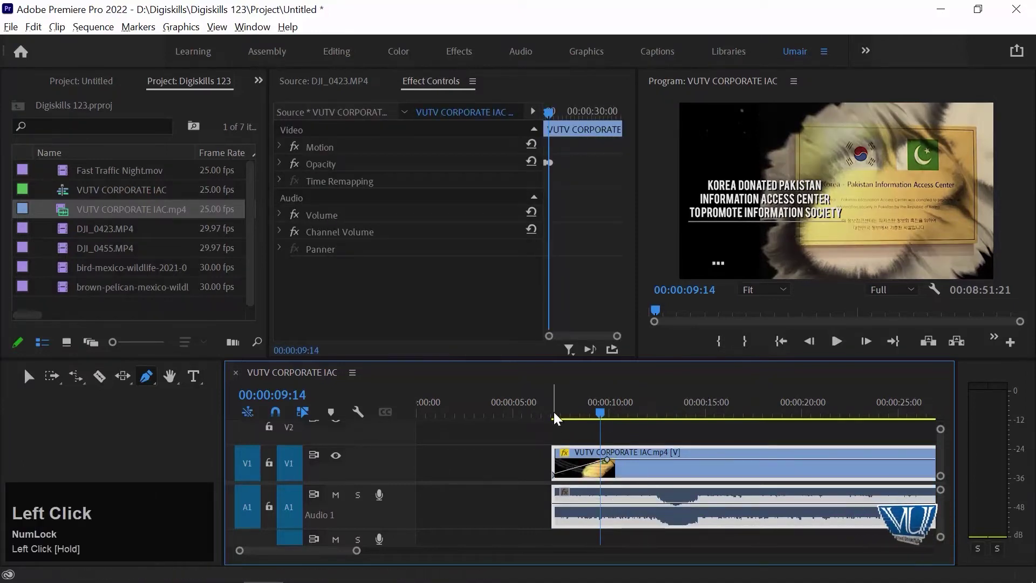
Play back the opening of VUTV CORPORATE IAC.mp4 to check the video fade-in
{"action": "left_click", "coordinate": [554, 411]}
{"action": "key", "text": "space"}
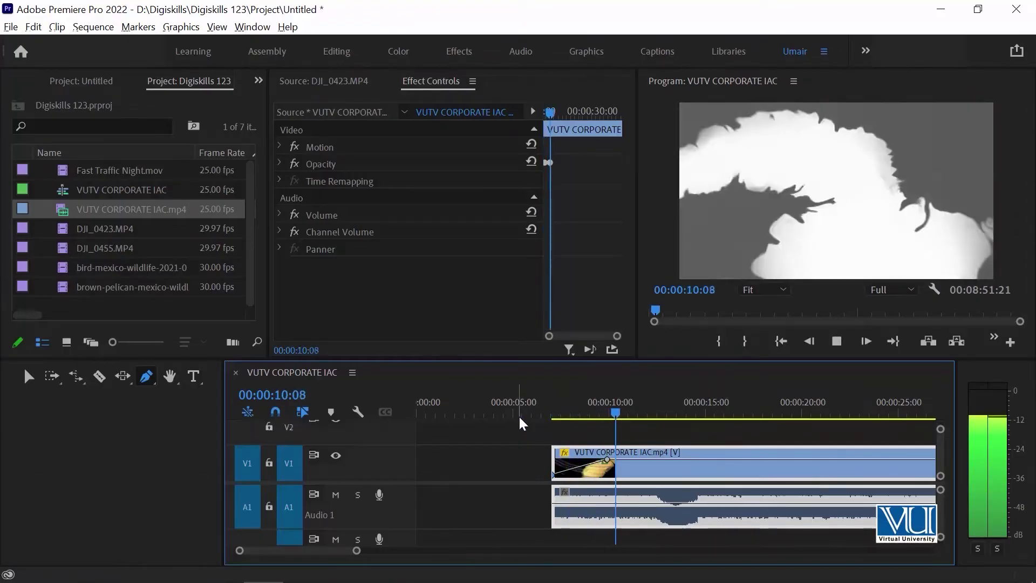
{"action": "key", "text": "space"}
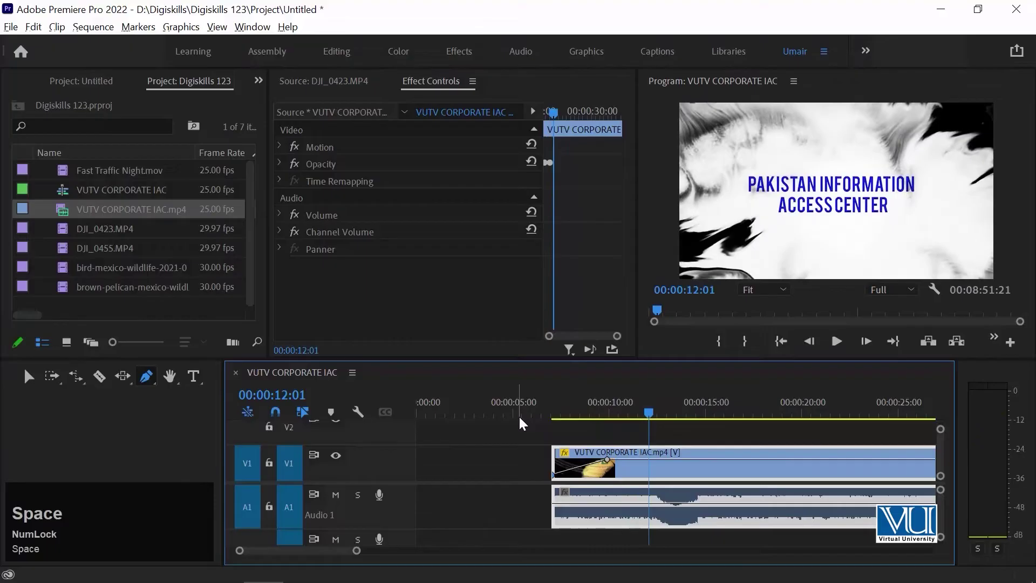
Add two volume keyframes with the Pen tool near the start of the clip's audio on A1 and lower the first for a fade-in
{"action": "left_click", "coordinate": [625, 503]}
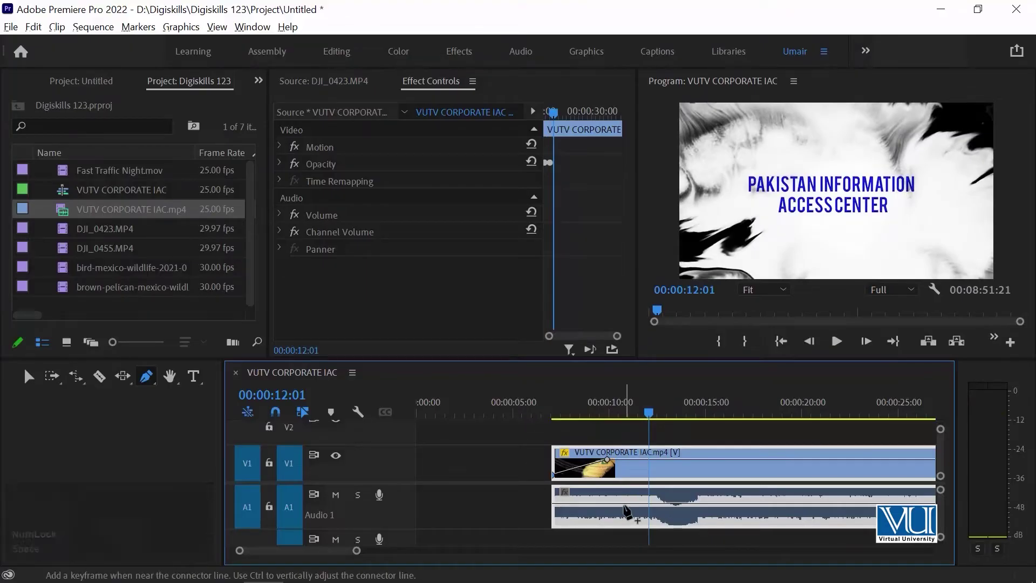
{"action": "left_click_drag", "start_coordinate": [559, 510], "coordinate": [561, 564]}
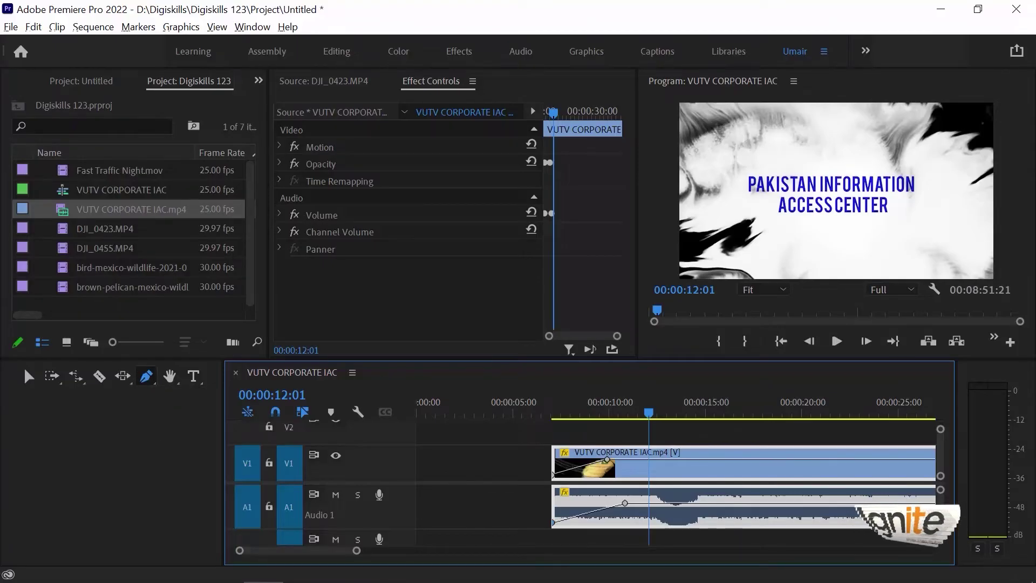
{"action": "key", "text": "Num_Lock"}
{"action": "key", "text": "minus"}
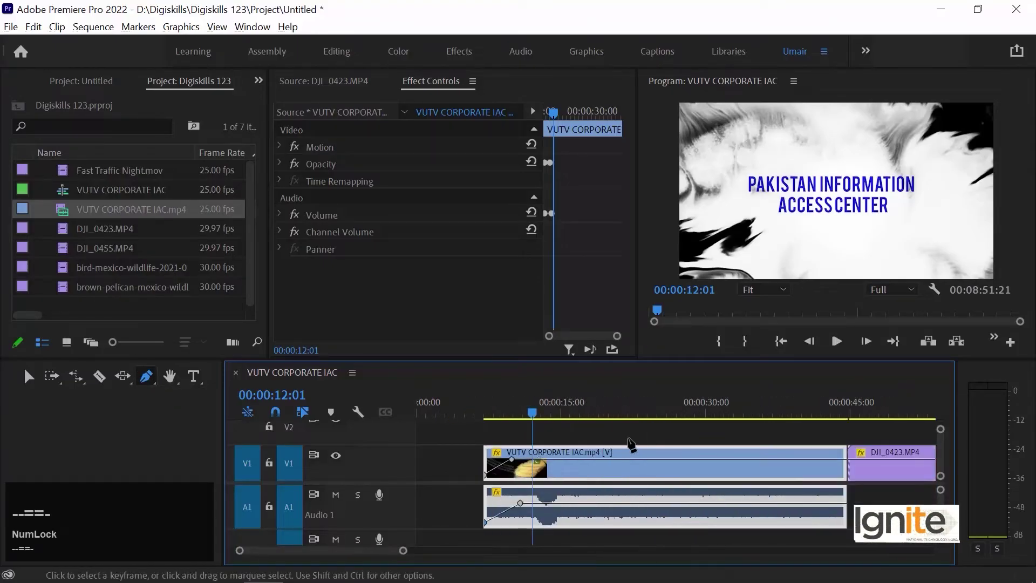
Draw a closed multi-point polygon with the Pen tool over the title in the program frame at 00:00:12:01
{"action": "left_click", "coordinate": [147, 375]}
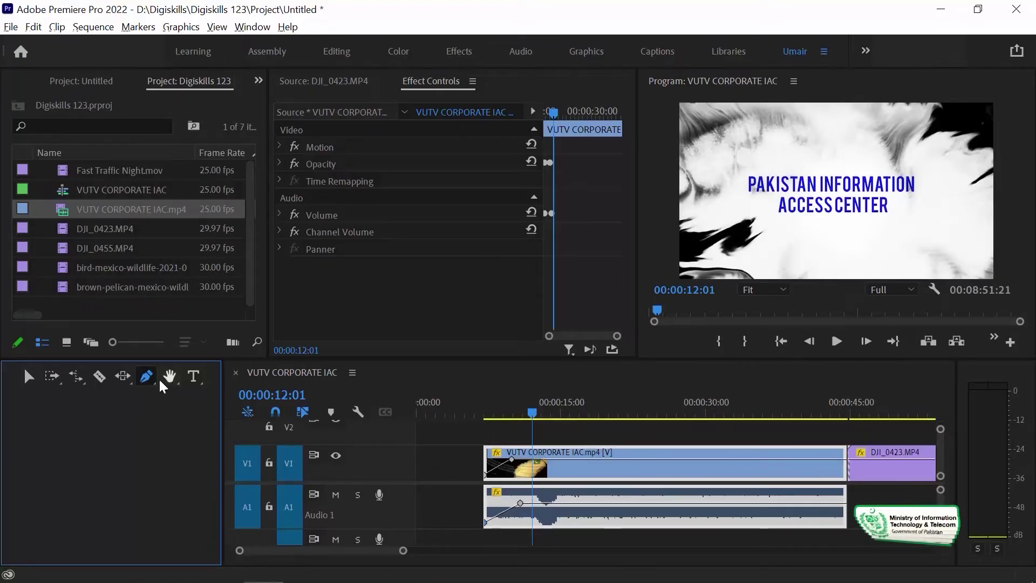
{"action": "left_click", "coordinate": [767, 137]}
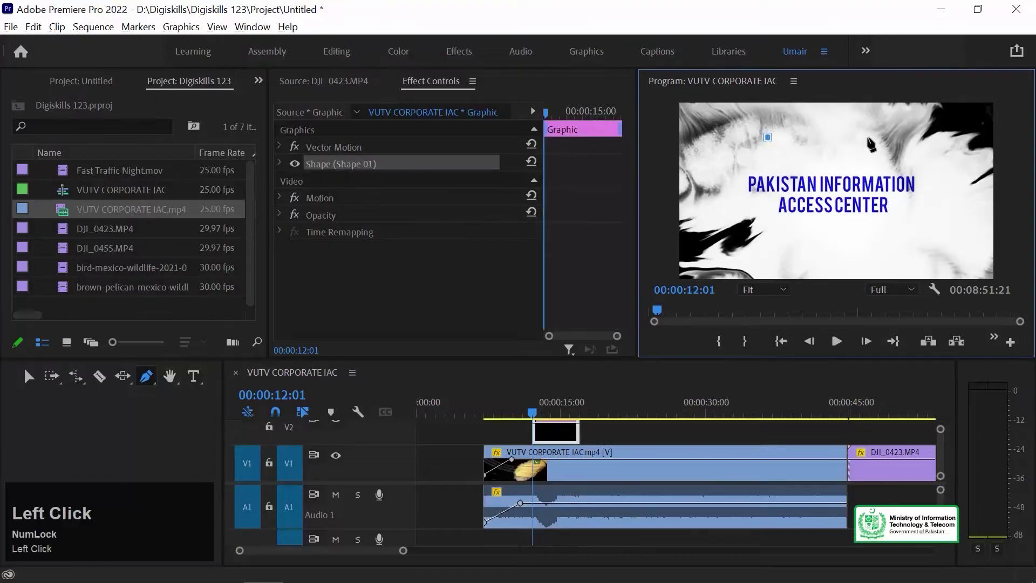
{"action": "left_click", "coordinate": [917, 189]}
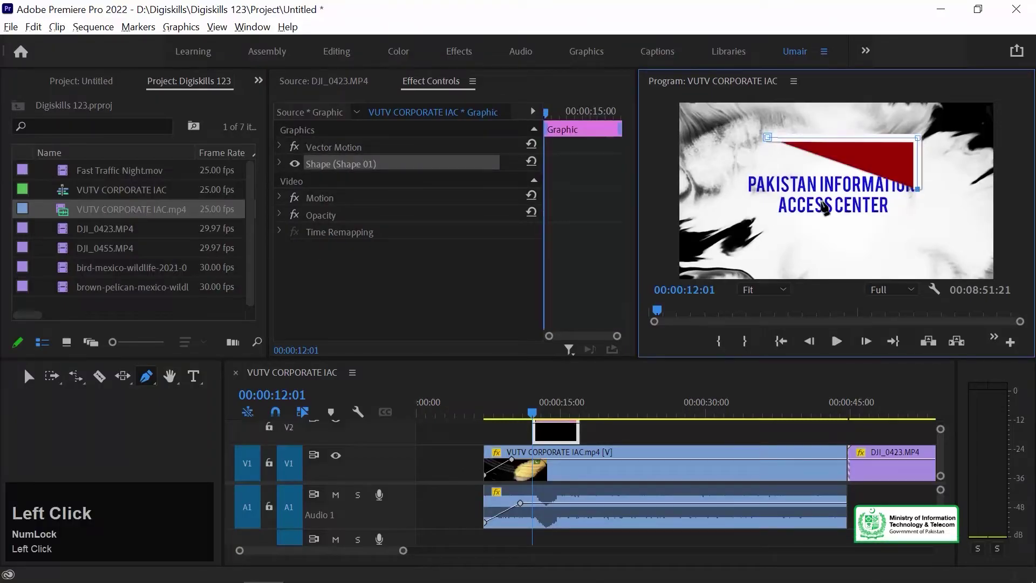
{"action": "left_click", "coordinate": [760, 197]}
{"action": "left_click", "coordinate": [716, 176]}
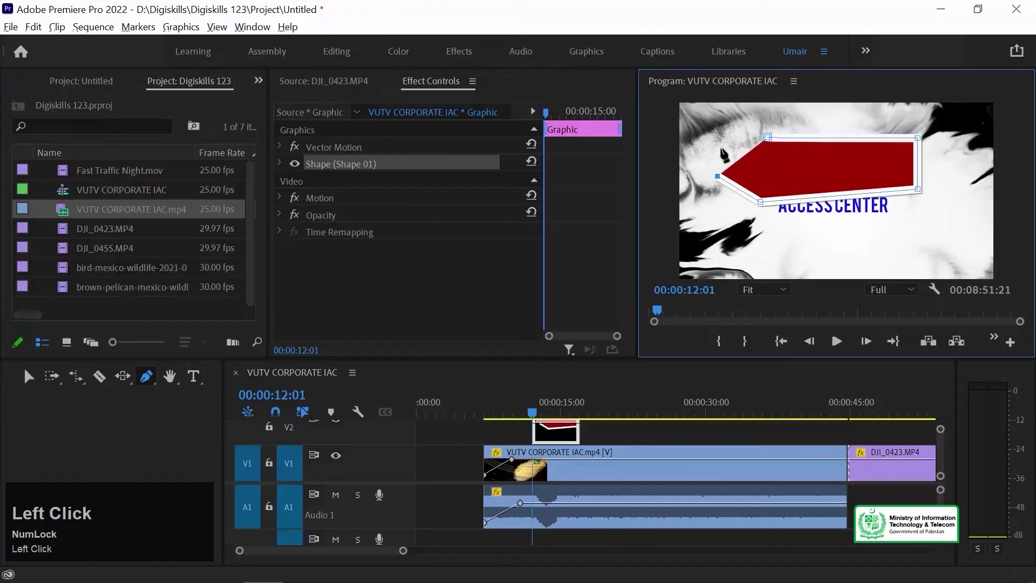
{"action": "left_click", "coordinate": [721, 137]}
{"action": "left_click", "coordinate": [767, 140]}
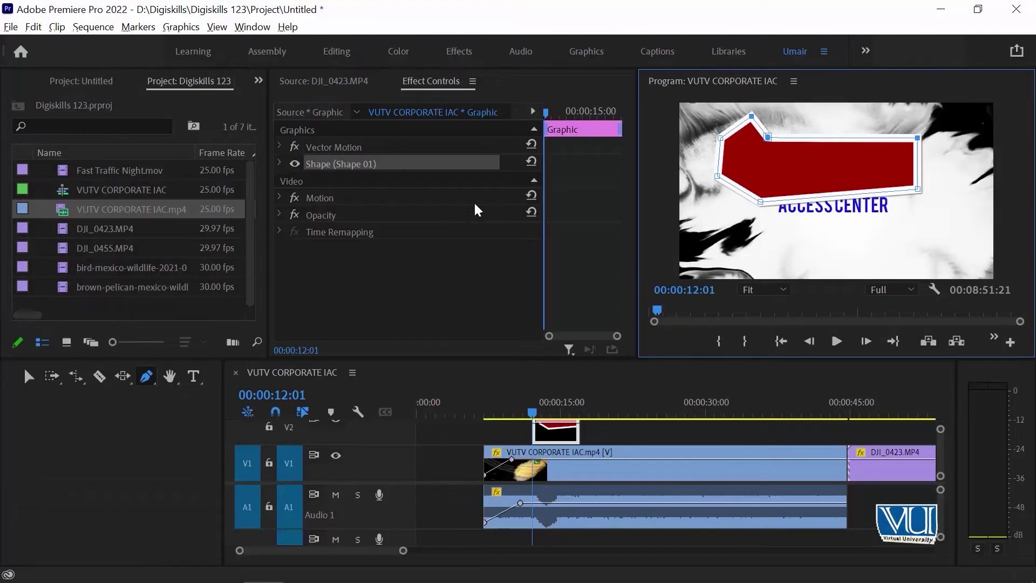
Examine the polygon's path, fill, stroke and shadow properties, and remove its graphic from V2
{"action": "left_click", "coordinate": [280, 162]}
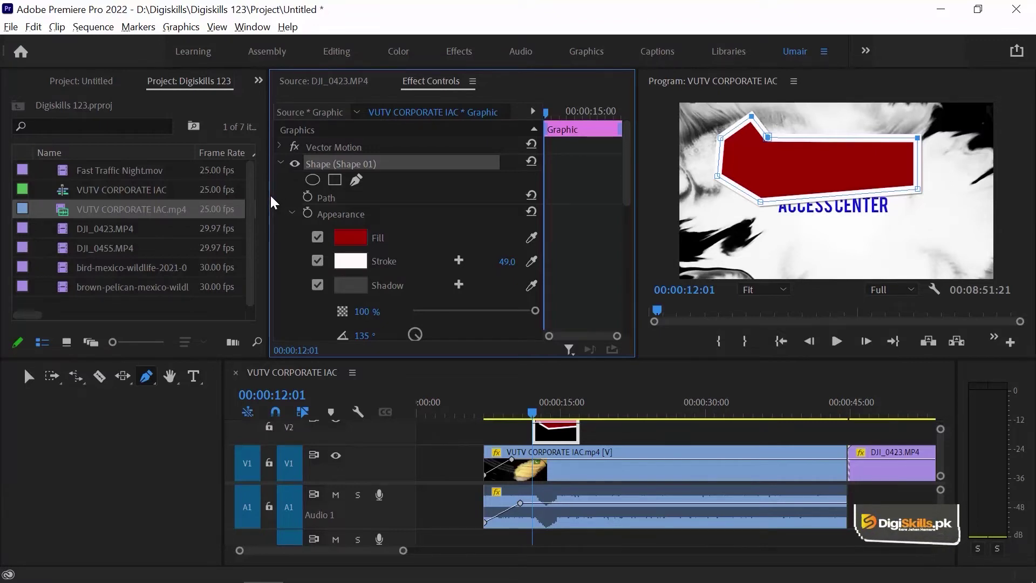
{"action": "left_click", "coordinate": [280, 165]}
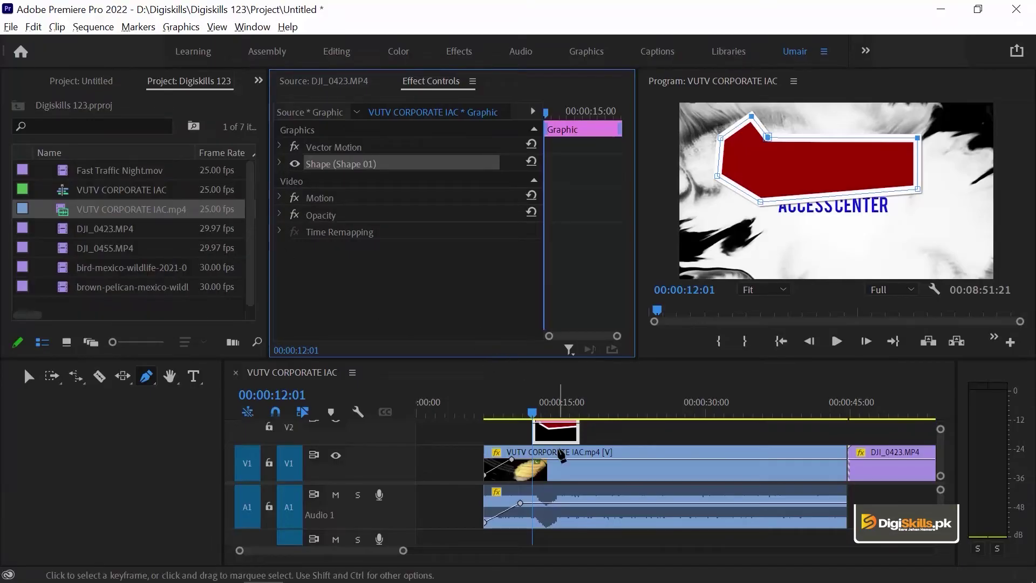
{"action": "left_click", "coordinate": [679, 414]}
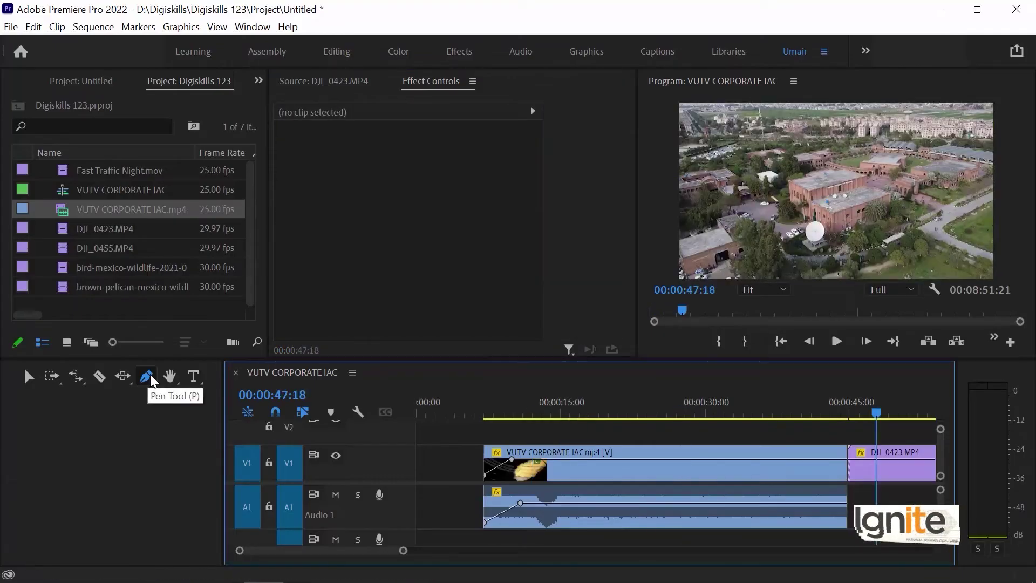
Draw a large rectangle with the Rectangle tool over DJI_0423.MP4 at 00:00:47:18, and undo it
{"action": "left_click", "coordinate": [150, 376]}
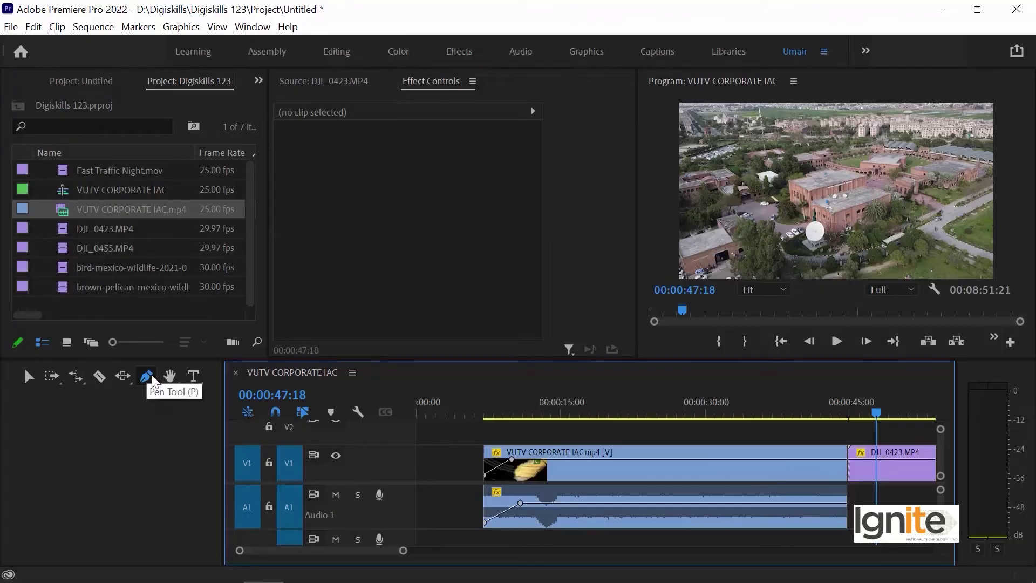
{"action": "left_click", "coordinate": [151, 379]}
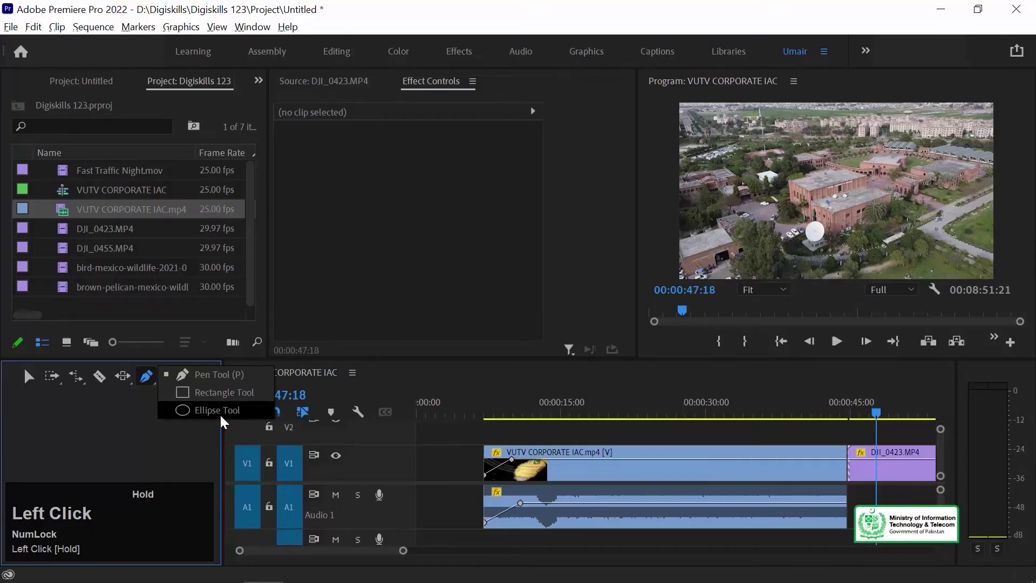
{"action": "left_click", "coordinate": [233, 393]}
{"action": "left_click_drag", "start_coordinate": [735, 143], "coordinate": [930, 255]}
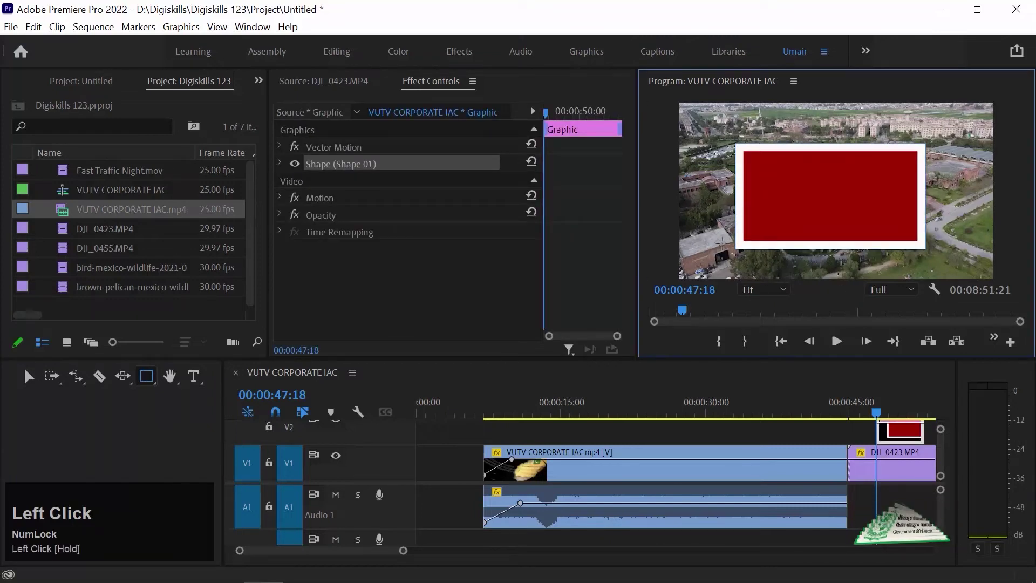
{"action": "key", "text": "ctrl+z"}
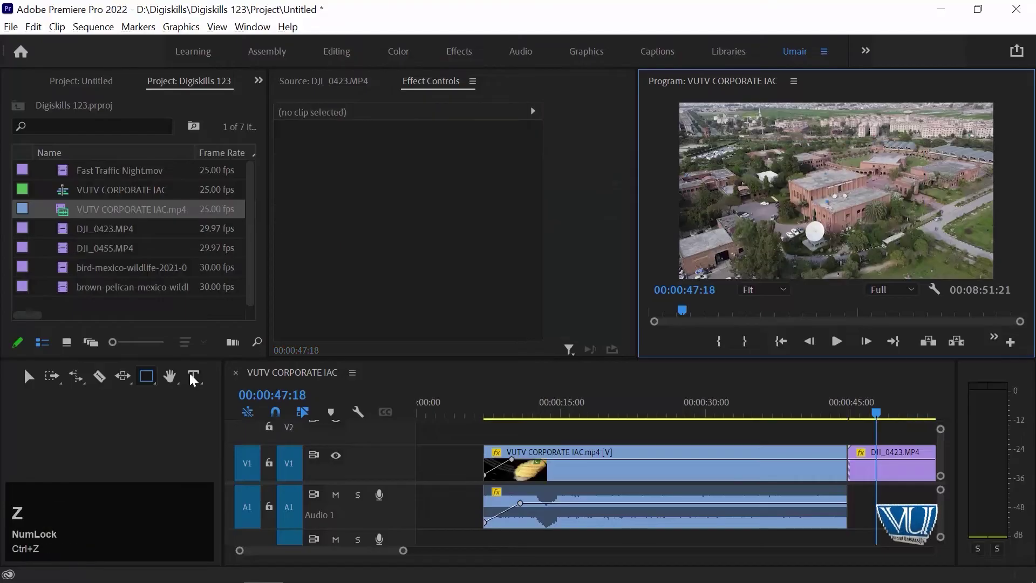
Draw a large ellipse with the Ellipse tool over DJI_0423.MP4 at 00:00:47:18, and delete its graphic from V2
{"action": "left_click_drag", "start_coordinate": [146, 376], "coordinate": [204, 409]}
{"action": "left_click_drag", "start_coordinate": [731, 145], "coordinate": [955, 263]}
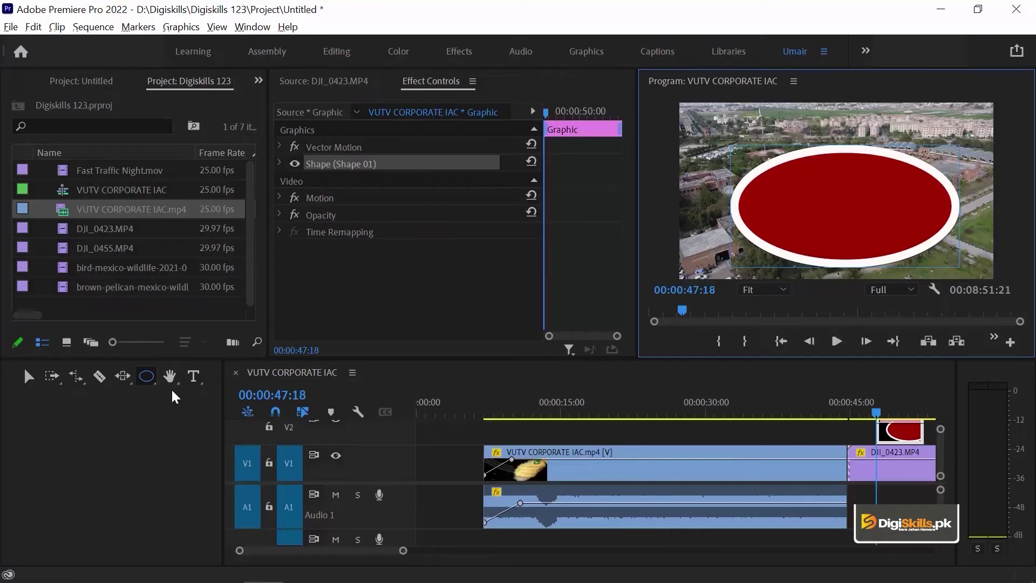
{"action": "left_click", "coordinate": [902, 439]}
{"action": "left_click", "coordinate": [902, 406]}
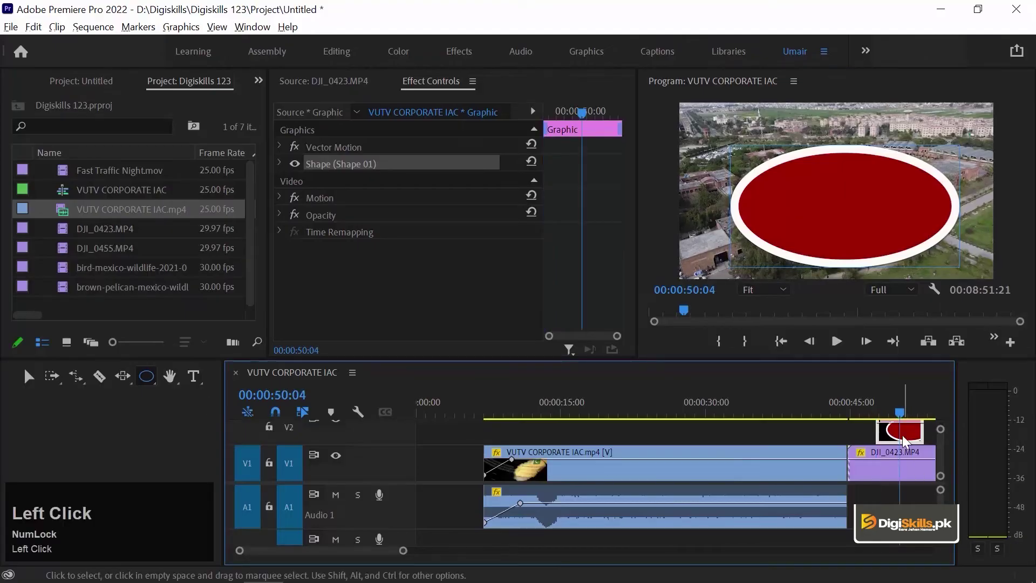
{"action": "key", "text": "Delete"}
Draw a wide, low rectangle in the lower-left of the frame at 00:00:50:04, and delete its graphic from V2
{"action": "left_click_drag", "start_coordinate": [144, 375], "coordinate": [184, 390]}
{"action": "left_click_drag", "start_coordinate": [693, 204], "coordinate": [860, 245]}
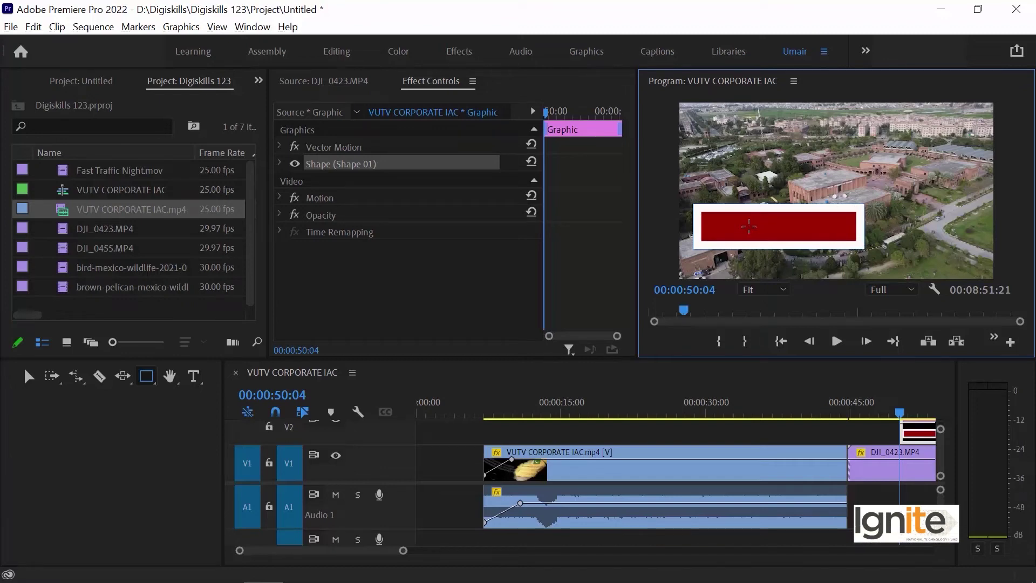
{"action": "left_click", "coordinate": [908, 428]}
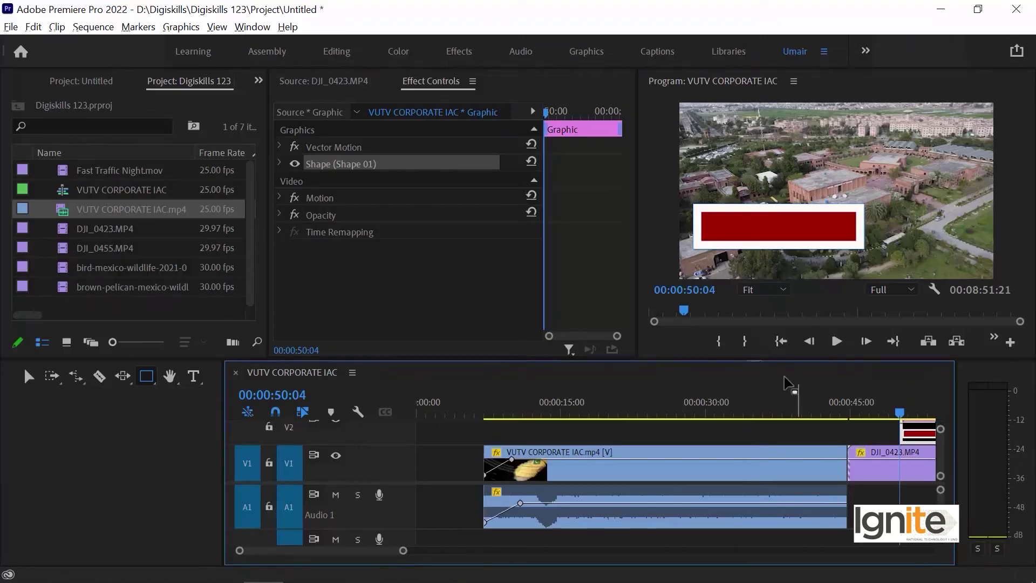
{"action": "key", "text": "Delete"}
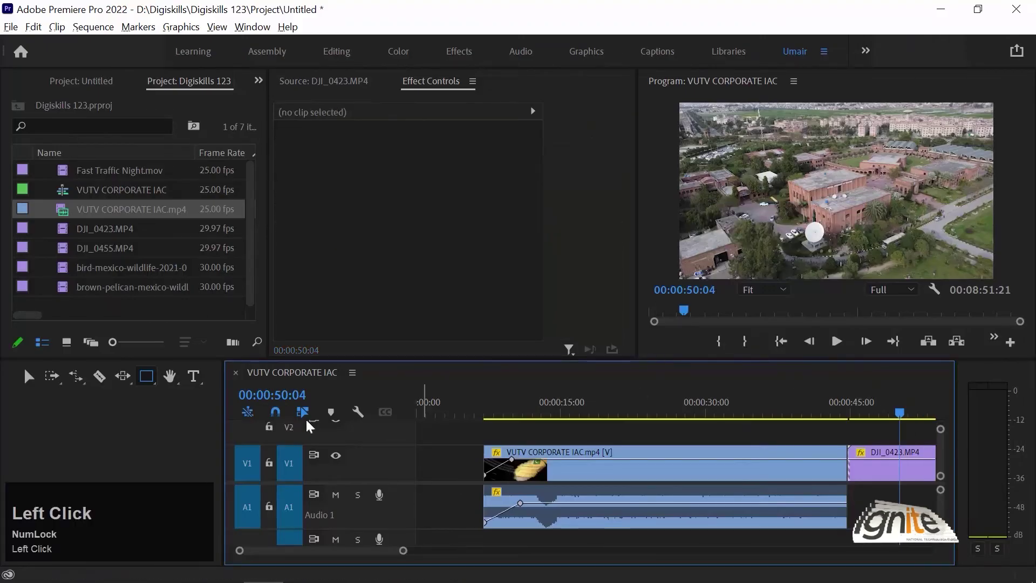
Pan back and forth along the timeline with the Hand tool to look over the clips through to the end of the sequence
{"action": "left_click", "coordinate": [171, 375]}
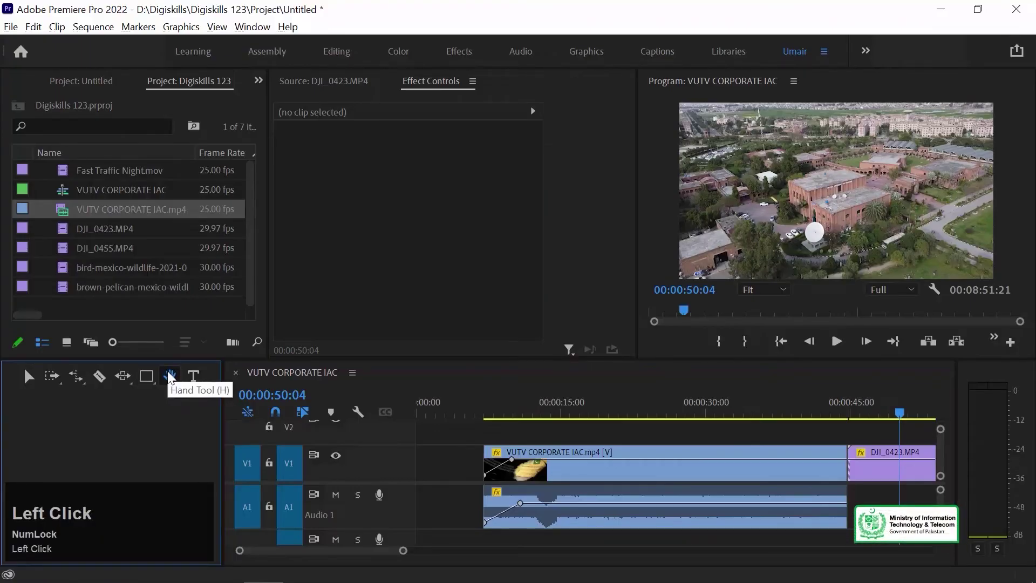
{"action": "left_click_drag", "start_coordinate": [782, 469], "coordinate": [543, 469]}
{"action": "mouse_move", "coordinate": [714, 467]}
{"action": "left_mouse_down"}
{"action": "mouse_move", "coordinate": [553, 467]}
{"action": "mouse_move", "coordinate": [567, 459]}
{"action": "left_mouse_up"}
{"action": "left_click_drag", "start_coordinate": [782, 463], "coordinate": [624, 460]}
{"action": "left_click_drag", "start_coordinate": [717, 462], "coordinate": [555, 460]}
{"action": "left_click_drag", "start_coordinate": [799, 462], "coordinate": [552, 461]}
{"action": "left_click_drag", "start_coordinate": [701, 458], "coordinate": [455, 453]}
{"action": "left_click_drag", "start_coordinate": [831, 454], "coordinate": [663, 448]}
{"action": "left_click_drag", "start_coordinate": [503, 453], "coordinate": [655, 453]}
{"action": "left_click_drag", "start_coordinate": [549, 453], "coordinate": [758, 456]}
{"action": "left_click_drag", "start_coordinate": [496, 458], "coordinate": [717, 461]}
{"action": "mouse_move", "coordinate": [529, 460]}
{"action": "left_mouse_down"}
{"action": "mouse_move", "coordinate": [723, 459]}
{"action": "mouse_move", "coordinate": [683, 457]}
{"action": "left_mouse_up"}
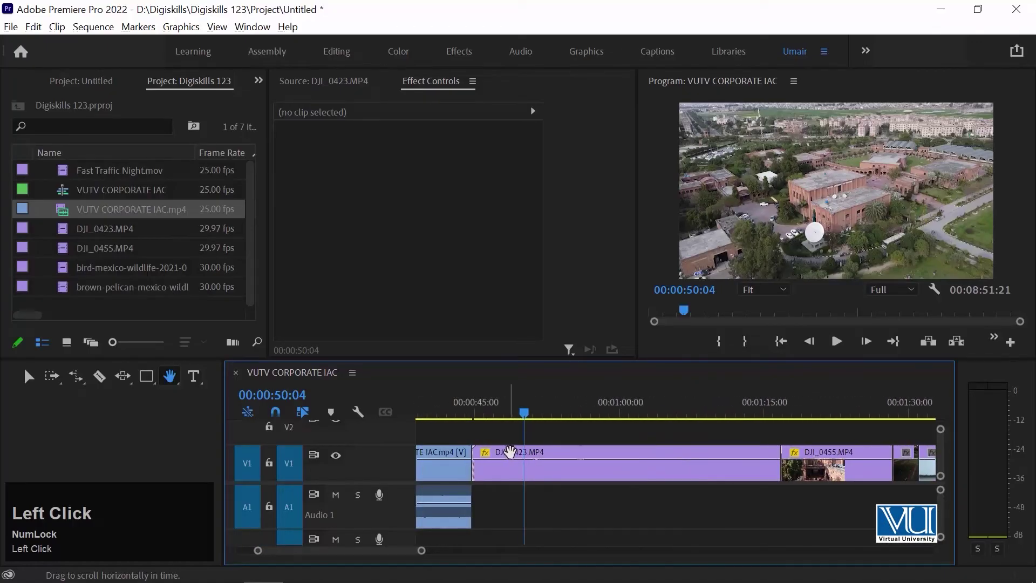
{"action": "left_click_drag", "start_coordinate": [494, 460], "coordinate": [689, 478]}
{"action": "left_click_drag", "start_coordinate": [578, 471], "coordinate": [706, 478]}
{"action": "left_click_drag", "start_coordinate": [847, 464], "coordinate": [419, 470]}
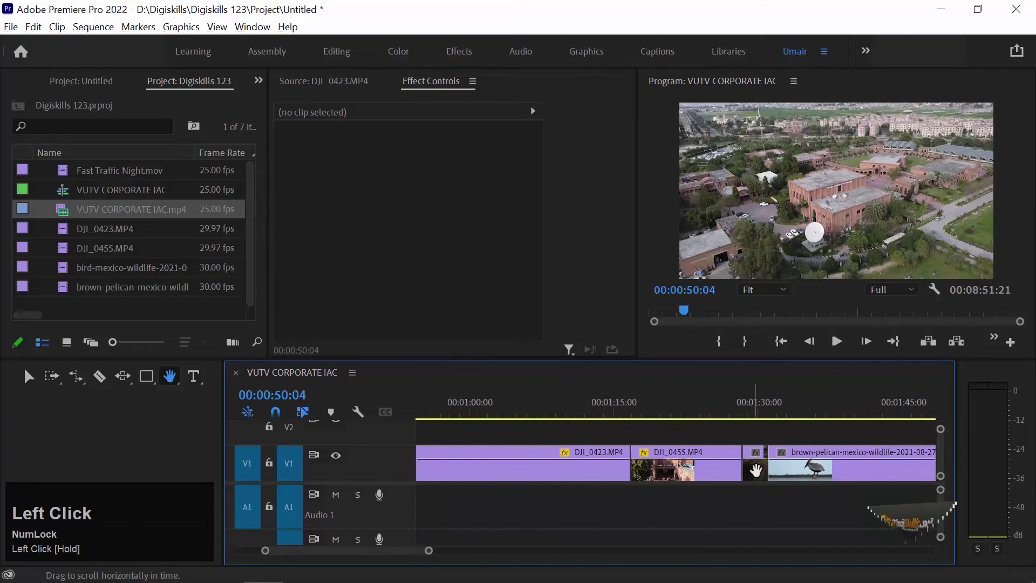
{"action": "left_click_drag", "start_coordinate": [748, 469], "coordinate": [484, 473]}
{"action": "left_click_drag", "start_coordinate": [782, 471], "coordinate": [442, 464]}
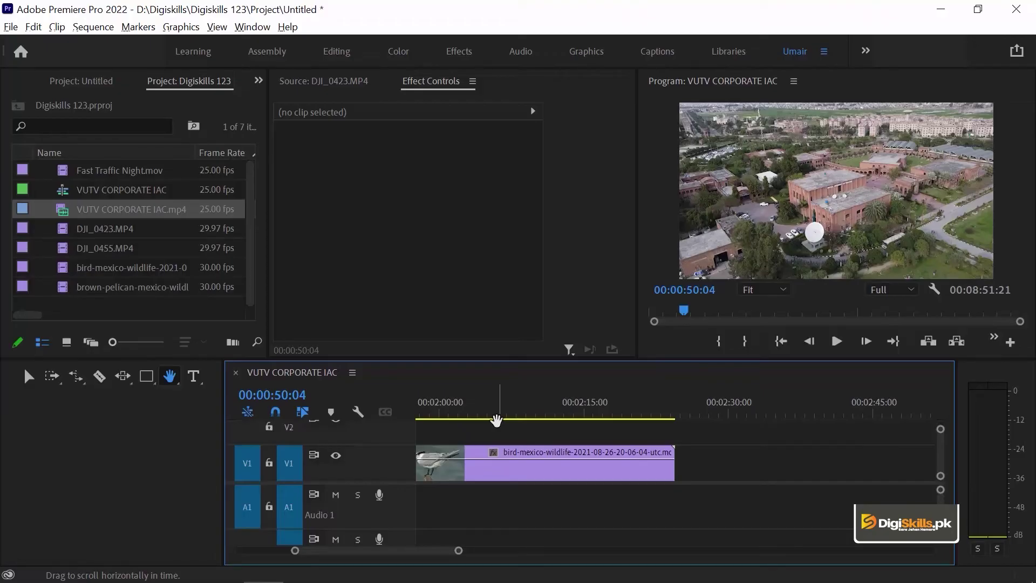
{"action": "left_click_drag", "start_coordinate": [496, 420], "coordinate": [675, 456]}
{"action": "left_click_drag", "start_coordinate": [563, 460], "coordinate": [739, 465]}
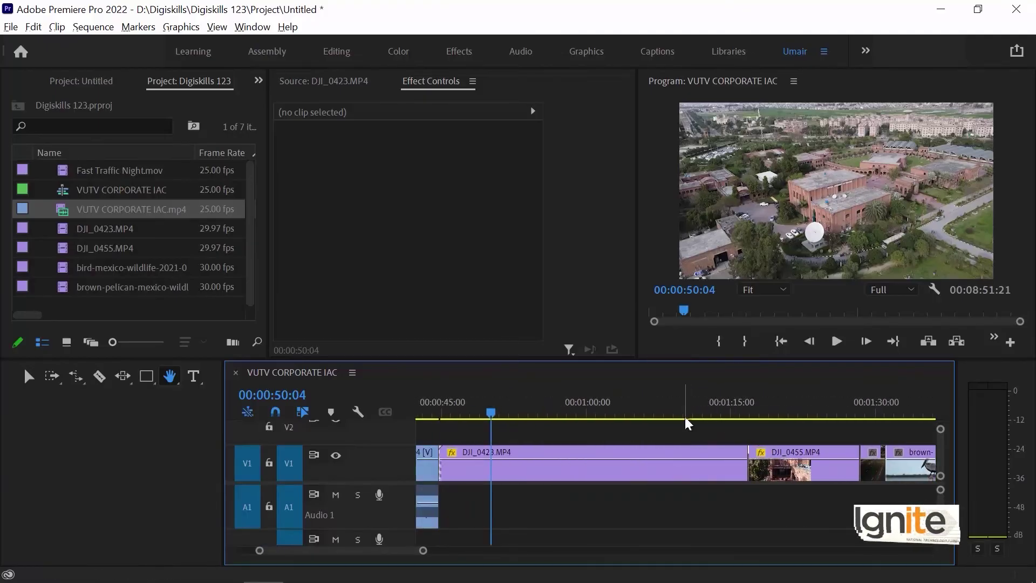
Move the playhead to the start of DJI_0455.MP4 and pan the timeline back to the beginning with the Hand tool
{"action": "key", "text": "Down"}
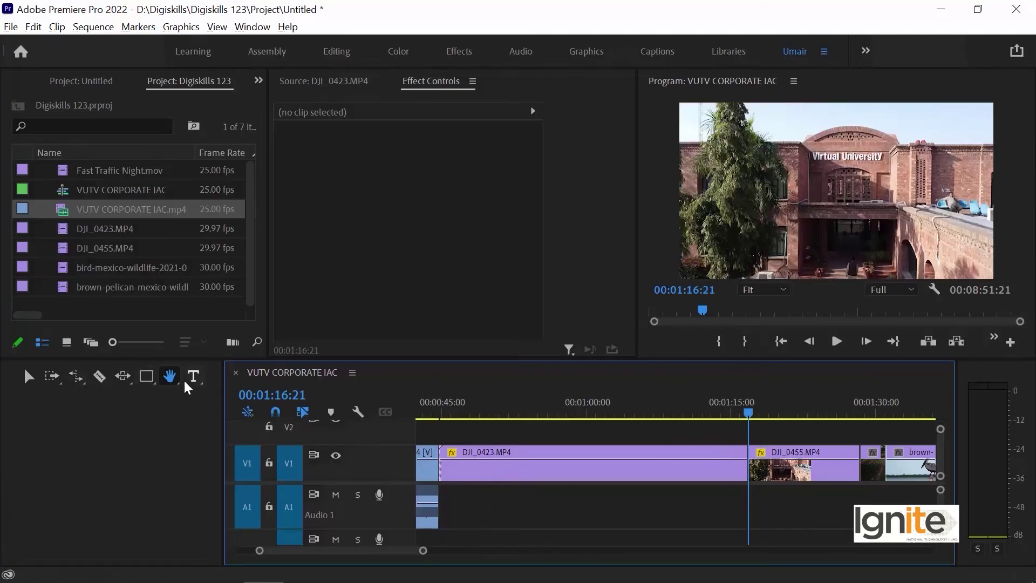
{"action": "left_click_drag", "start_coordinate": [785, 477], "coordinate": [536, 458]}
{"action": "left_click_drag", "start_coordinate": [701, 455], "coordinate": [726, 455]}
{"action": "left_click_drag", "start_coordinate": [435, 459], "coordinate": [629, 469]}
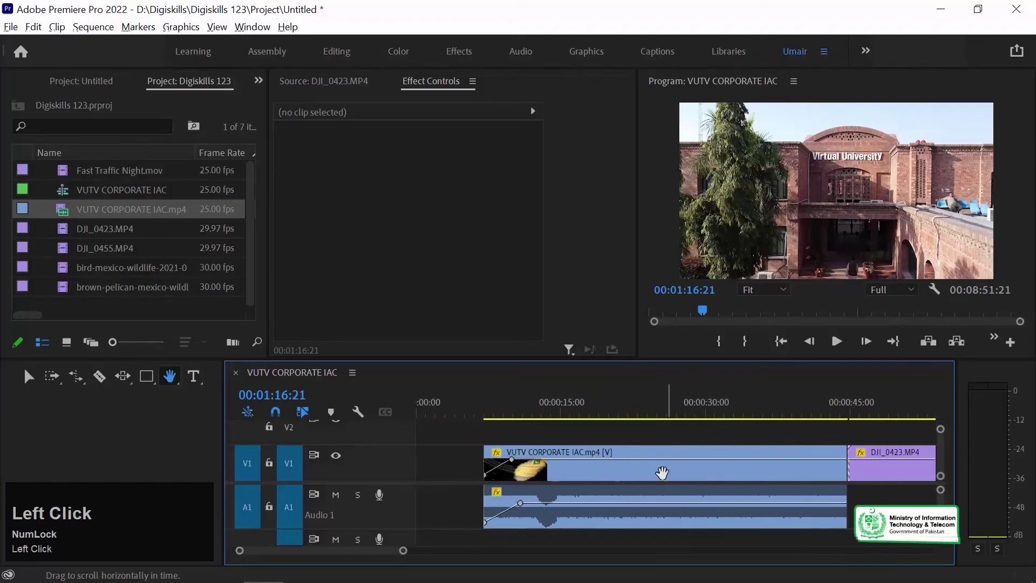
Zoom in on the middle of VUTV CORPORATE IAC.mp4 in the timeline with the Zoom tool, down to about one-second ruler divisions
{"action": "left_click_drag", "start_coordinate": [171, 380], "coordinate": [260, 391]}
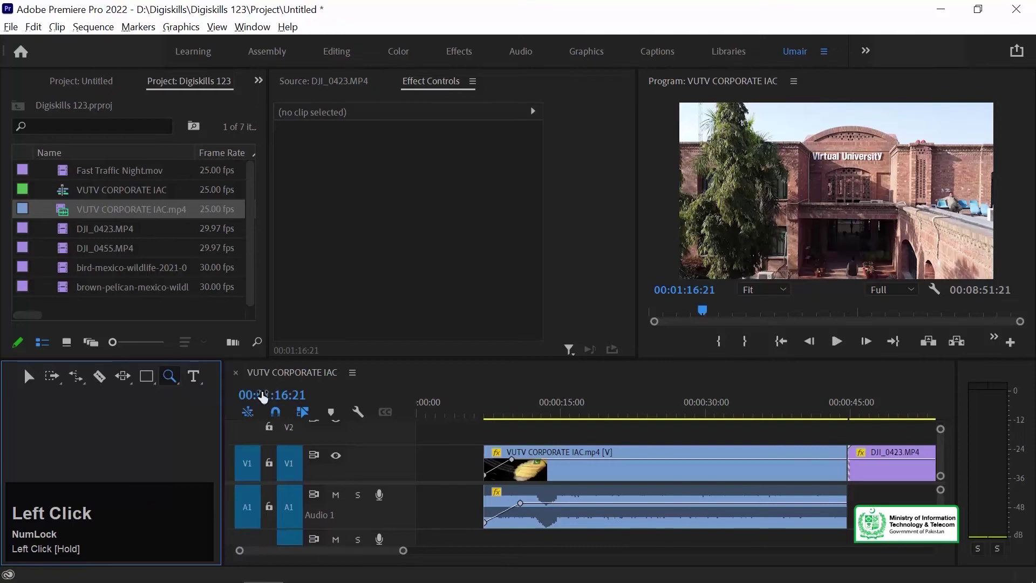
{"action": "left_click", "coordinate": [732, 457]}
{"action": "left_click", "coordinate": [688, 457]}
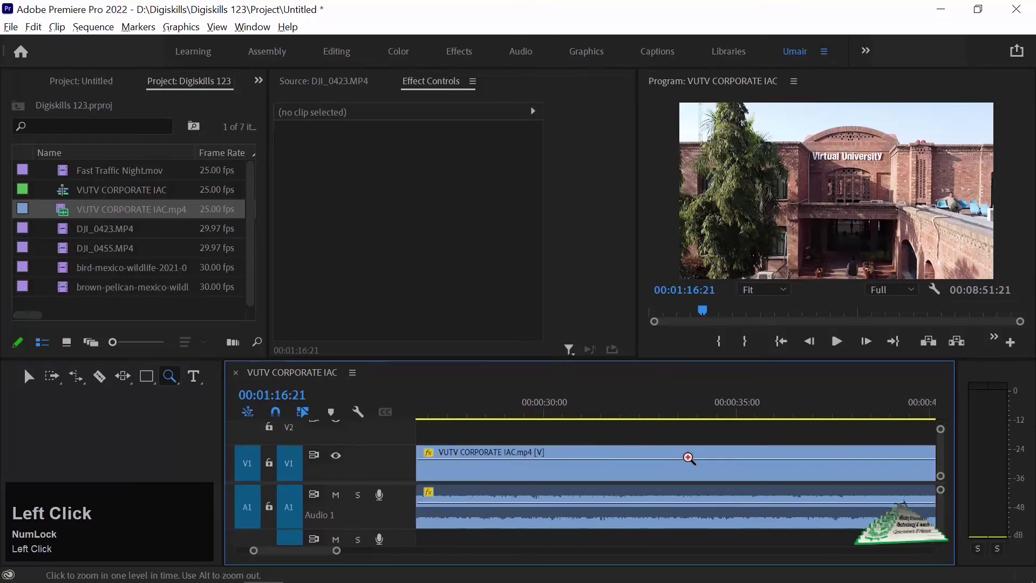
{"action": "left_click", "coordinate": [633, 457]}
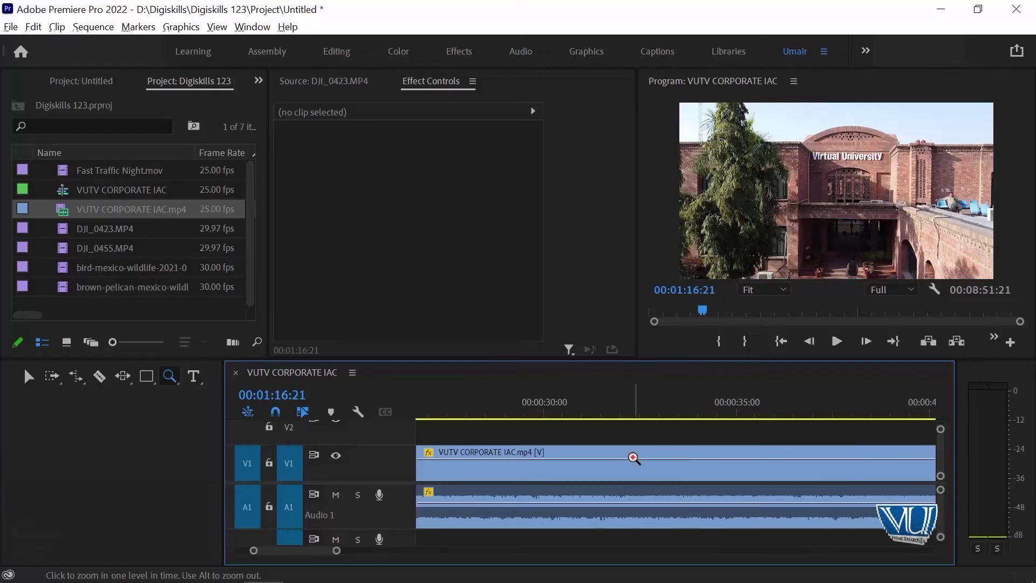
{"action": "left_click", "coordinate": [678, 452]}
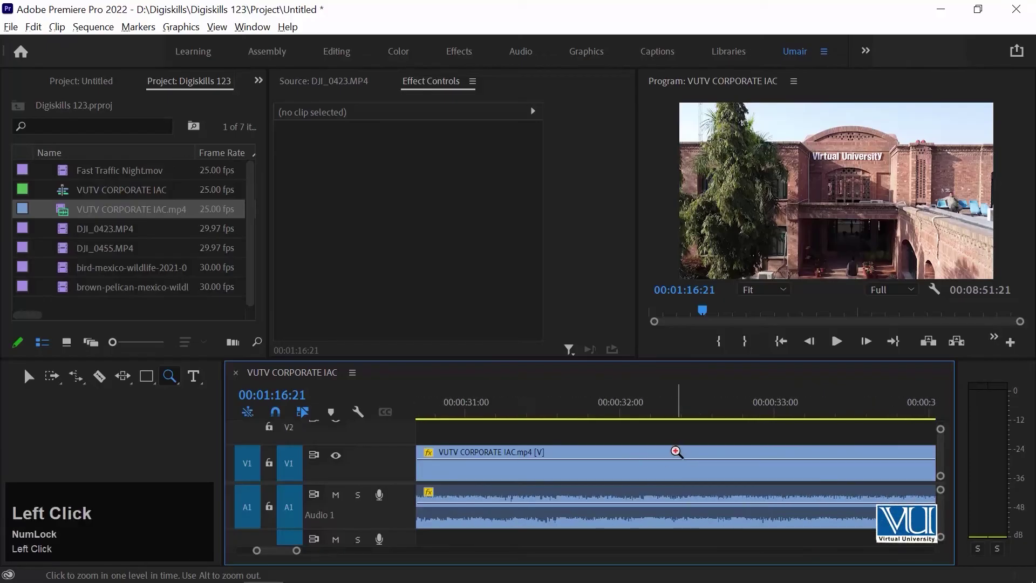
Zoom the timeline out step by step with the Zoom tool until the whole sequence fits in view
{"action": "key", "text": "alt"}
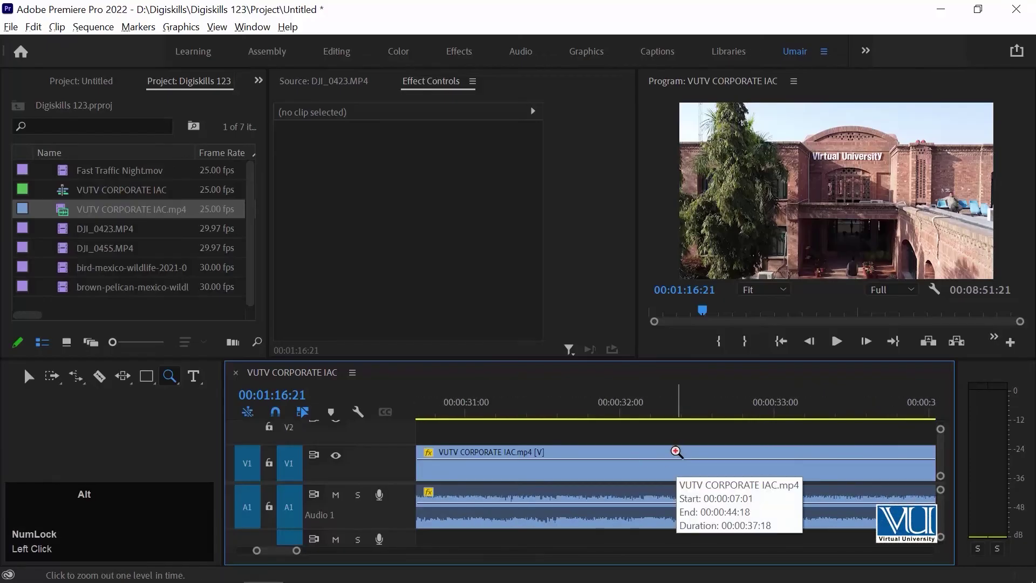
{"action": "left_click", "coordinate": [676, 451], "text": "alt"}
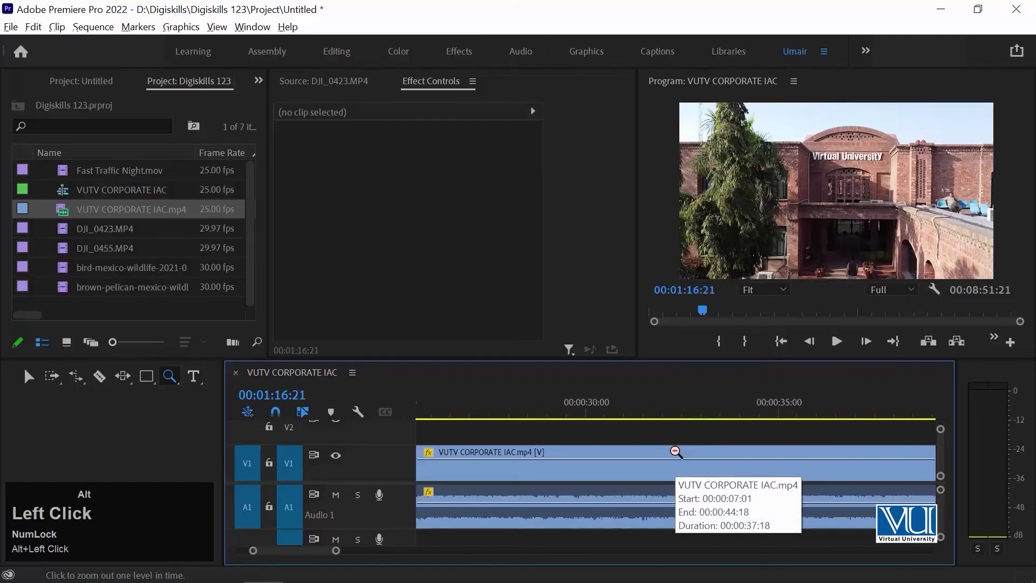
{"action": "left_click", "coordinate": [527, 472], "text": "alt"}
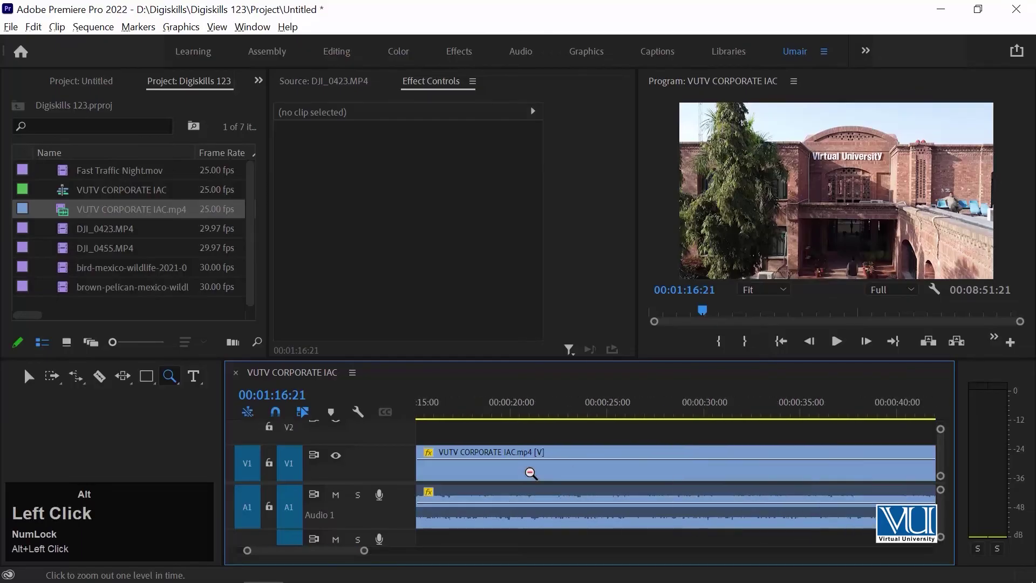
{"action": "left_click", "coordinate": [555, 473], "text": "alt"}
{"action": "left_click", "coordinate": [555, 473], "text": "alt"}
{"action": "left_click", "coordinate": [558, 472], "text": "alt"}
{"action": "left_click", "coordinate": [475, 469], "text": "alt"}
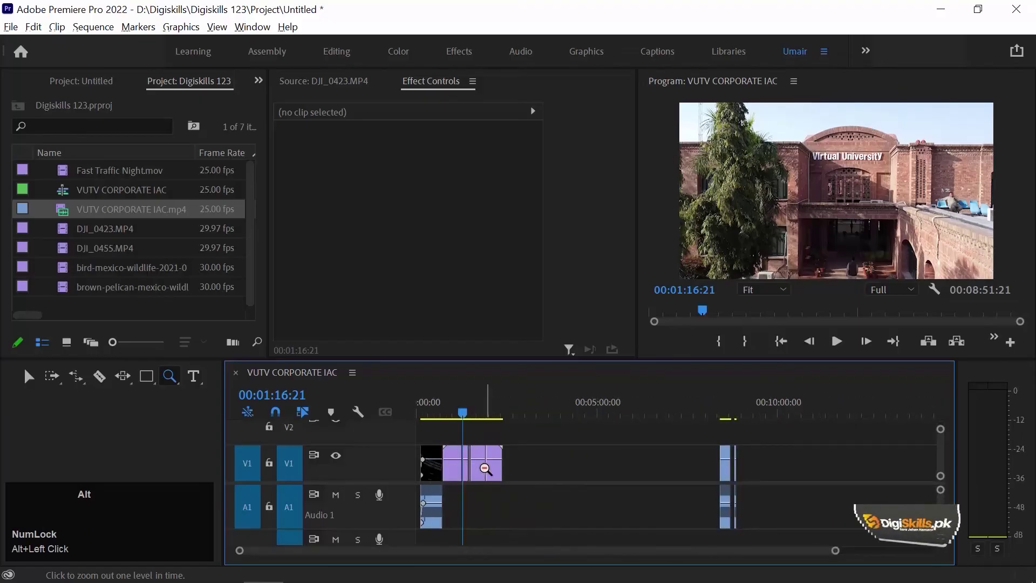
Zoom the timeline back in on the opening clips with the Zoom tool, to 15-second ruler divisions
{"action": "left_click", "coordinate": [485, 468]}
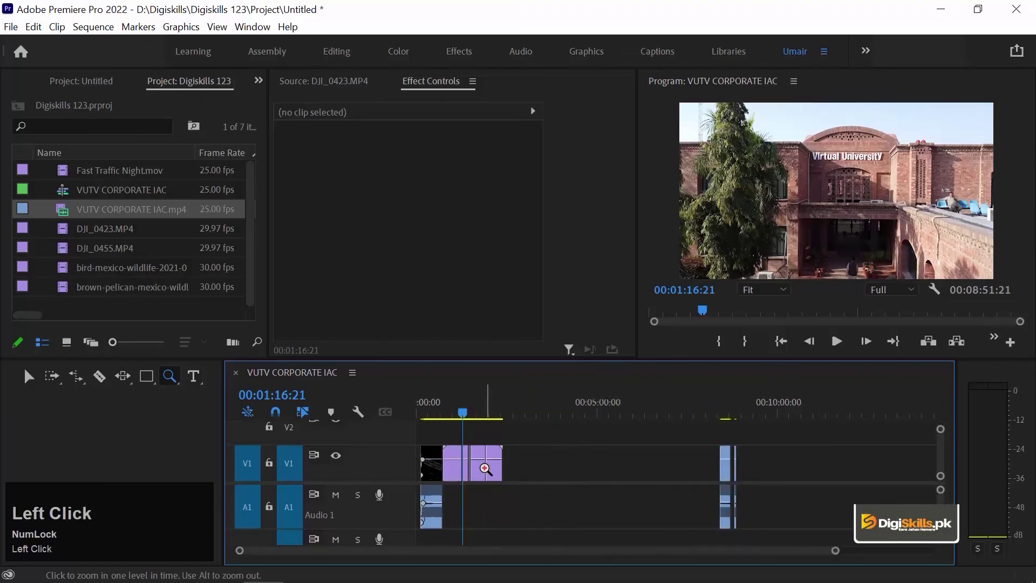
{"action": "left_click", "coordinate": [515, 465]}
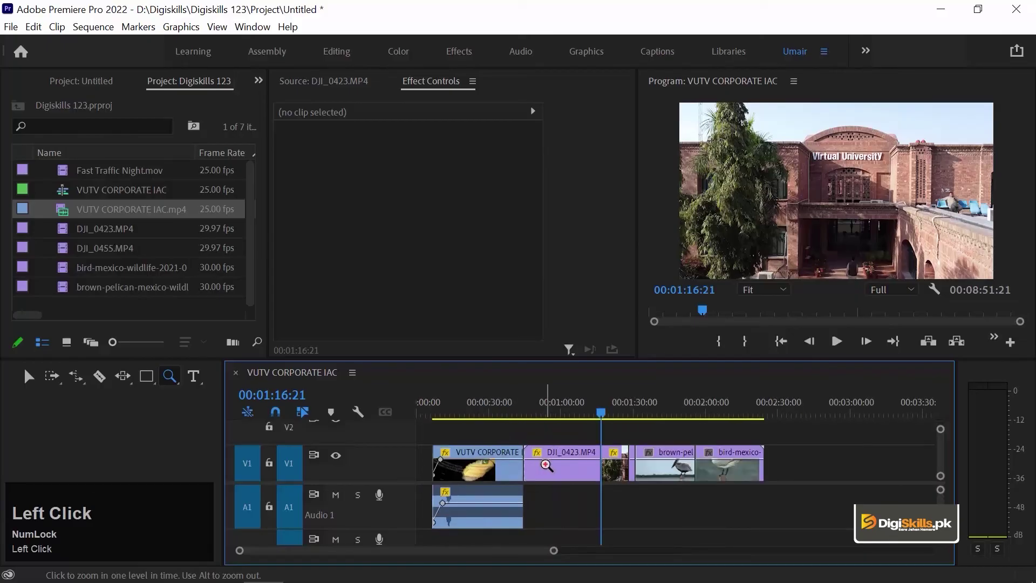
{"action": "left_click", "coordinate": [547, 465]}
{"action": "left_click", "coordinate": [543, 465]}
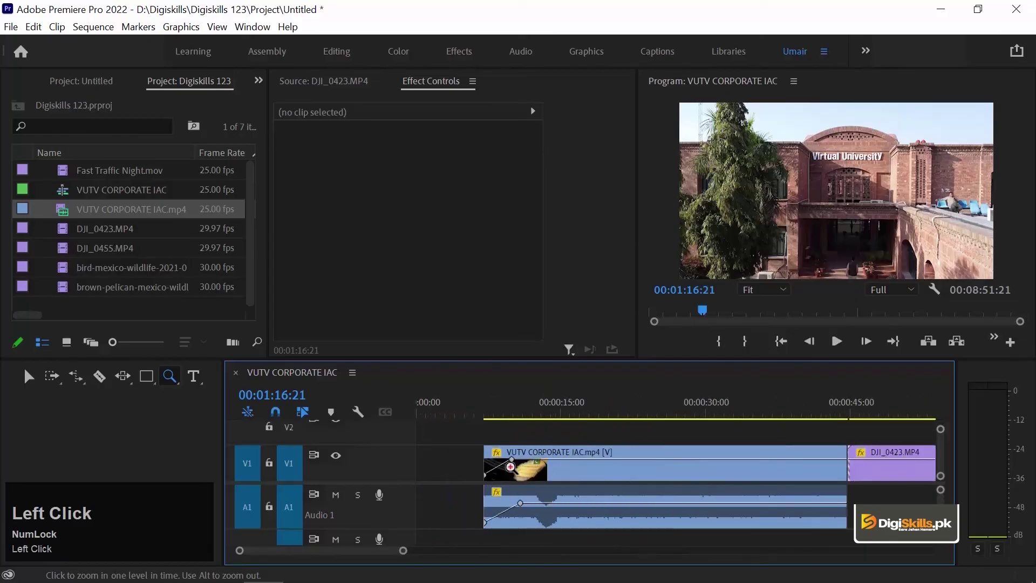
Activate the Type tool and move the playhead to 00:01:39:00 over the brown-pelican clip
{"action": "left_click", "coordinate": [194, 377]}
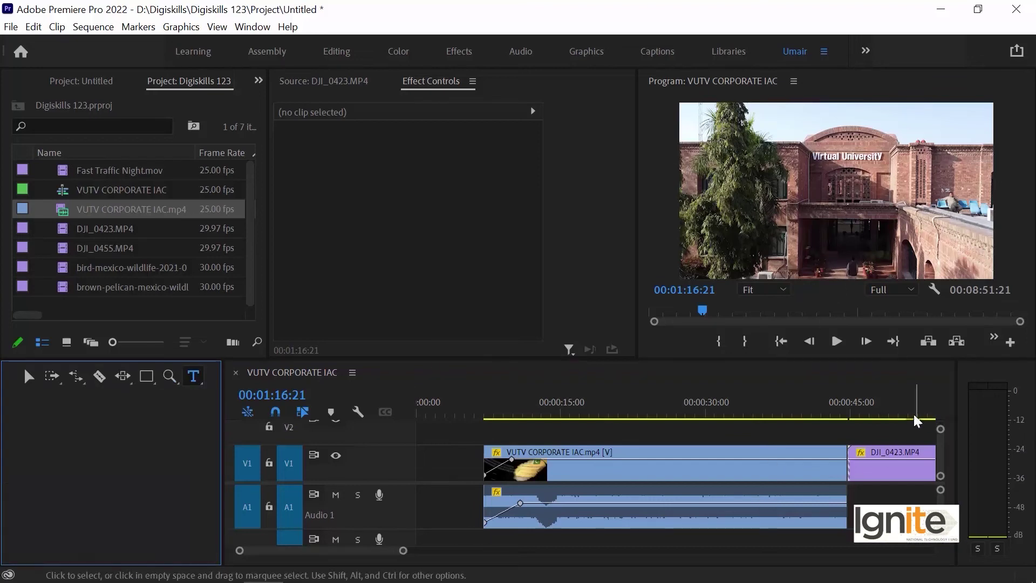
{"action": "left_click", "coordinate": [722, 399]}
{"action": "key", "text": "minus"}
{"action": "left_click_drag", "start_coordinate": [758, 402], "coordinate": [899, 403]}
{"action": "key", "text": "minus"}
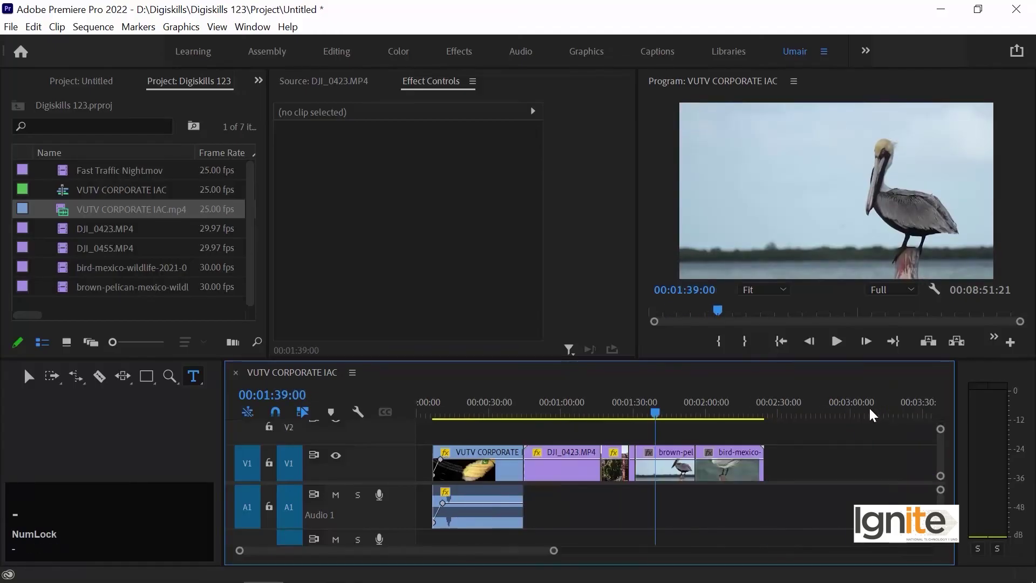
{"action": "key", "text": "equal"}
{"action": "key", "text": "equal"}
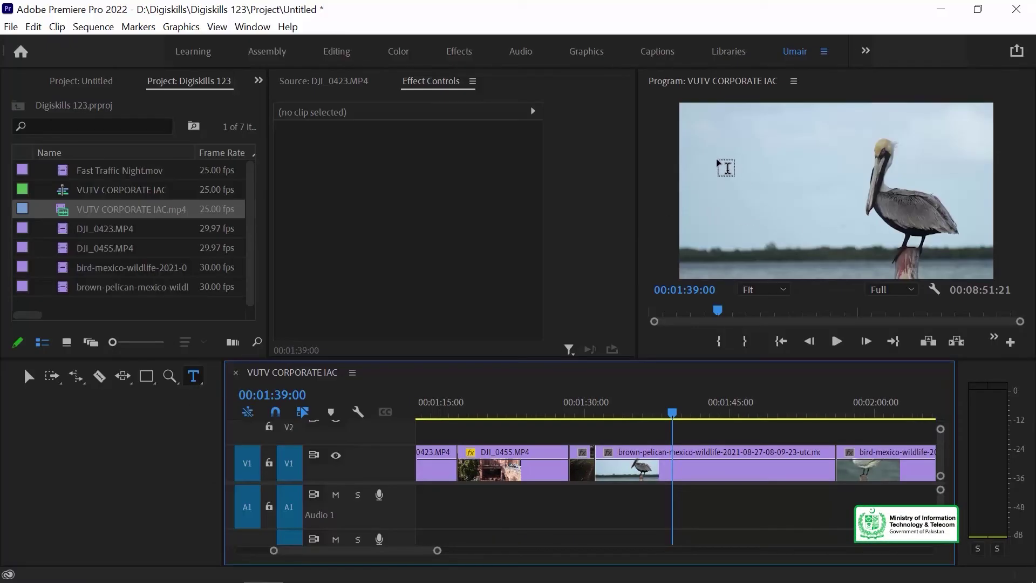
Add the text "Beautiful Weather" in the upper-left sky area of the brown-pelican frame
{"action": "left_click", "coordinate": [718, 158]}
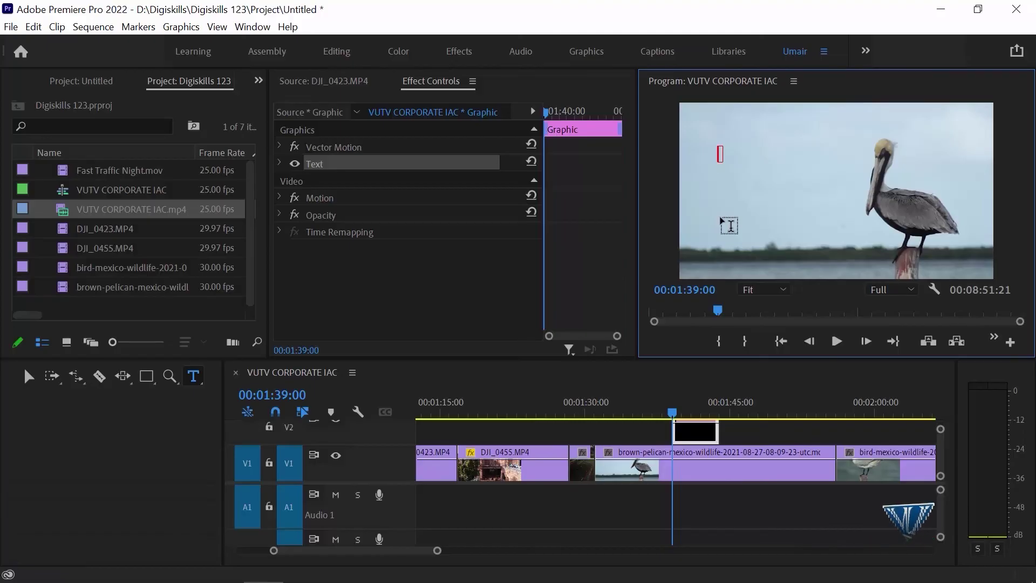
{"action": "key", "text": "shift"}
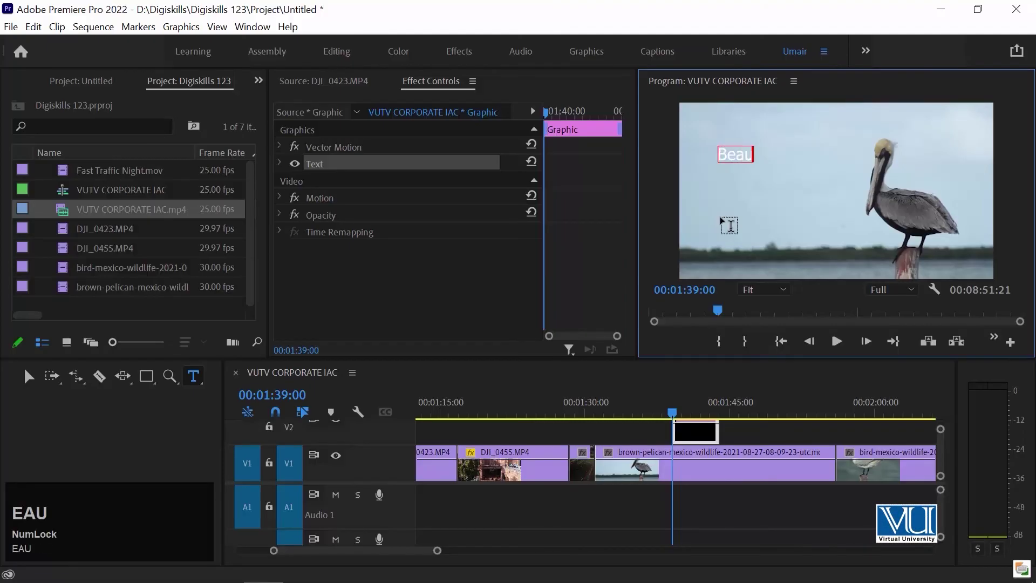
{"action": "type", "text": "ul Weather"}
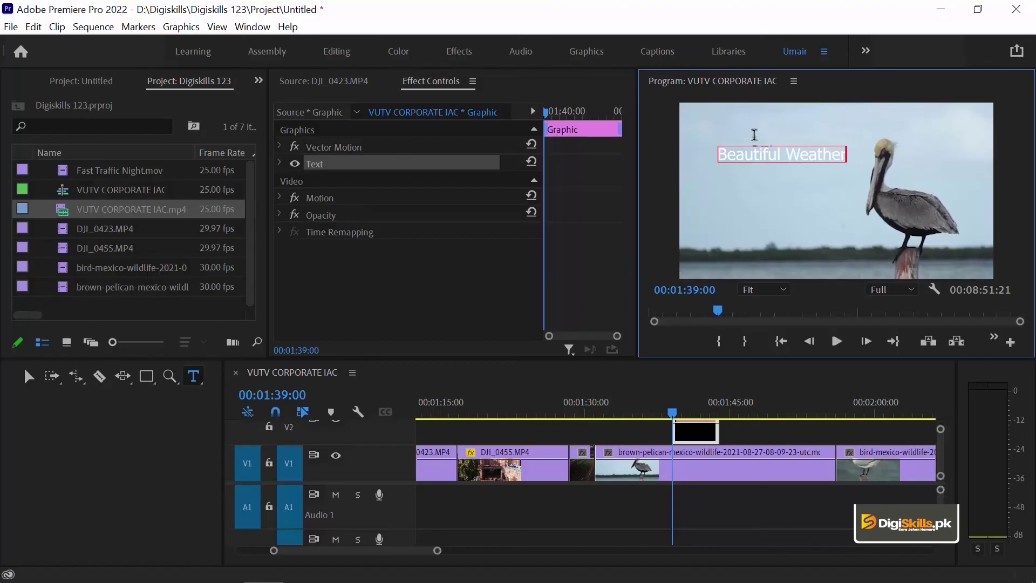
Select the whole "Beautiful Weather" text and set its font to Tw Cen MT Condensed Extra Bold
{"action": "left_click", "coordinate": [755, 157]}
{"action": "key", "text": "ctrl+a"}
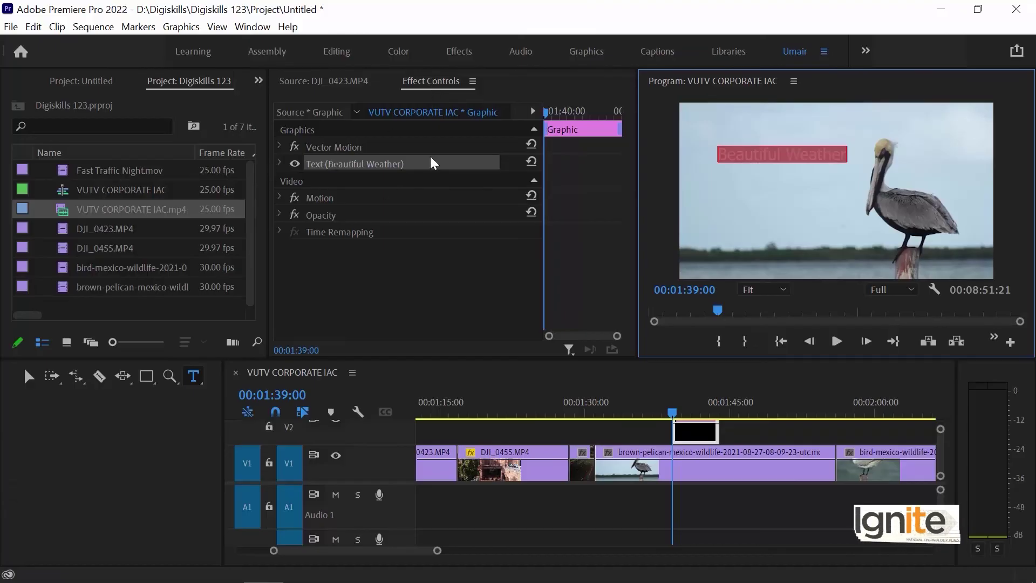
{"action": "left_click", "coordinate": [279, 162]}
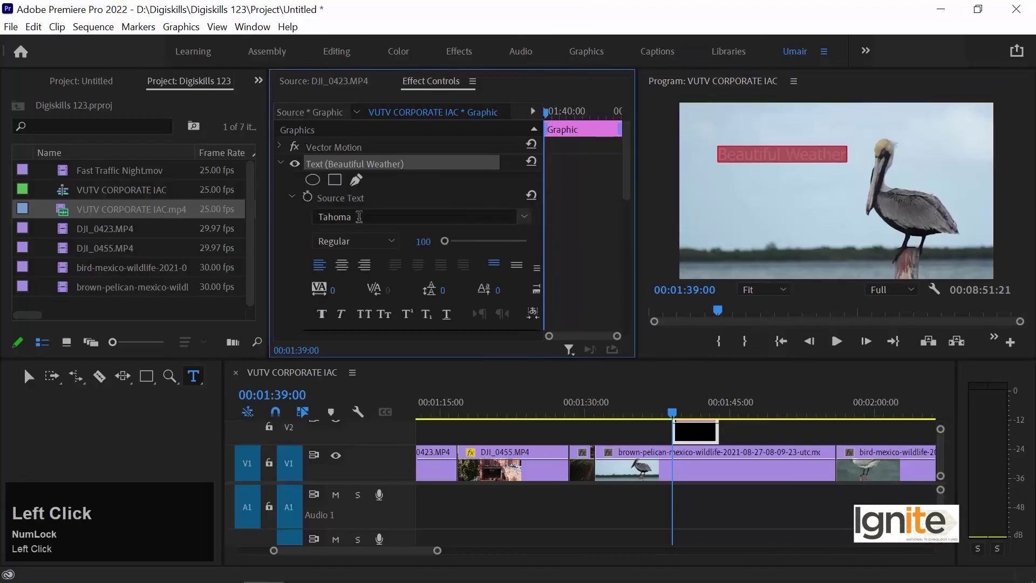
{"action": "left_click", "coordinate": [524, 216]}
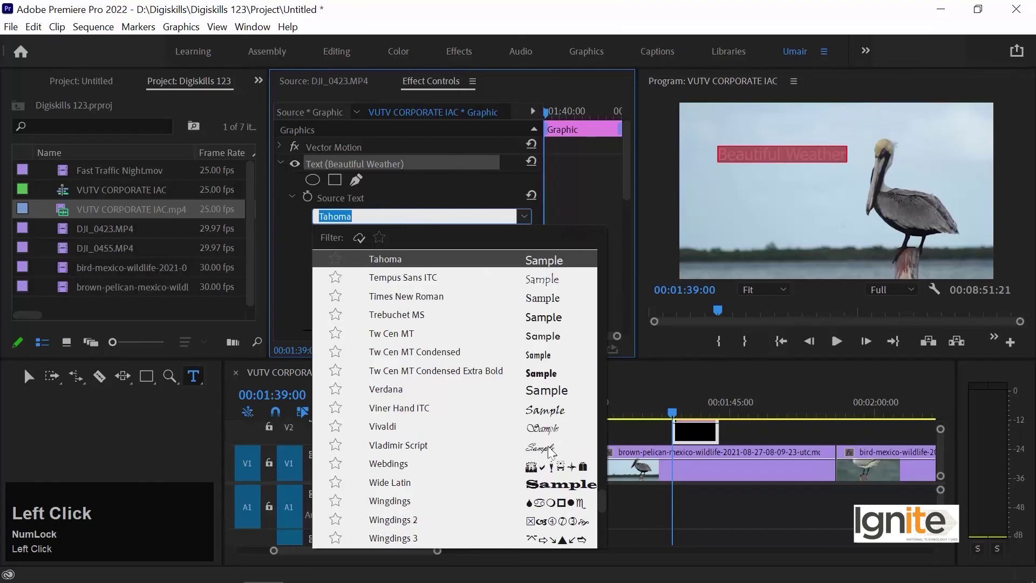
{"action": "left_click", "coordinate": [569, 371]}
Set the "Beautiful Weather" text's font size to 193 and move the playhead to 00:01:40:11
{"action": "left_click_drag", "start_coordinate": [459, 241], "coordinate": [455, 241]}
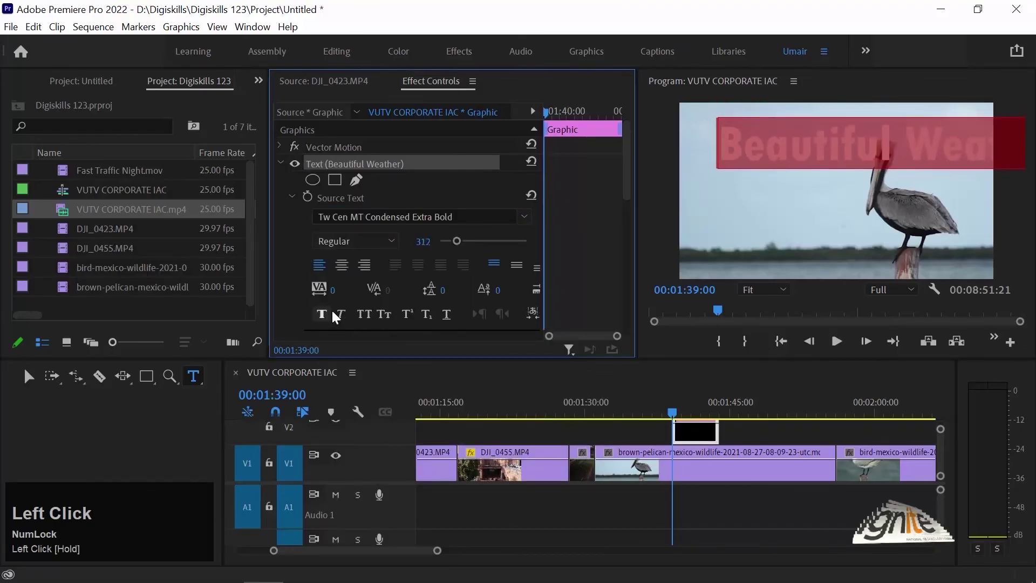
{"action": "key", "text": "ctrl+z"}
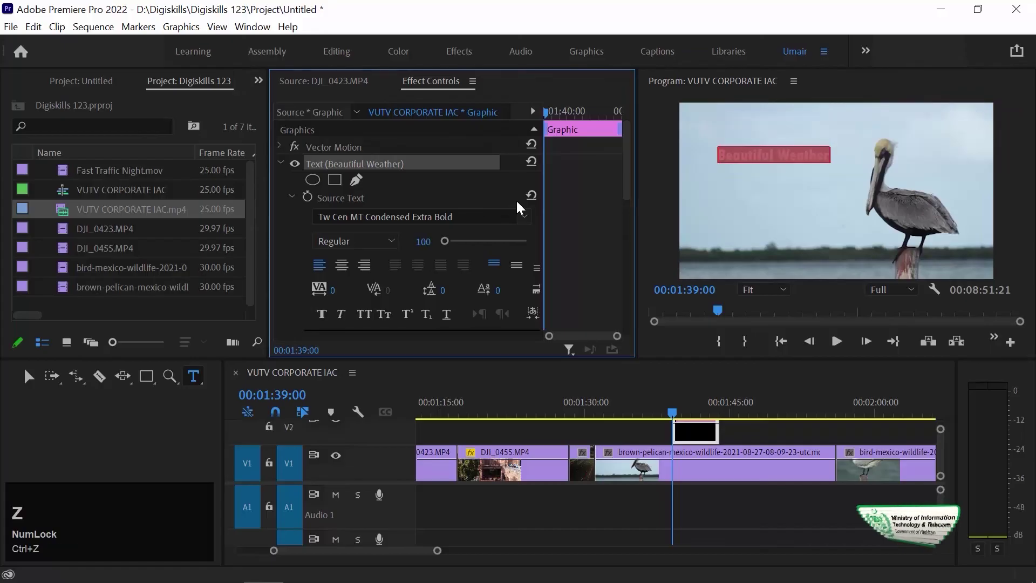
{"action": "left_click_drag", "start_coordinate": [447, 241], "coordinate": [449, 241]}
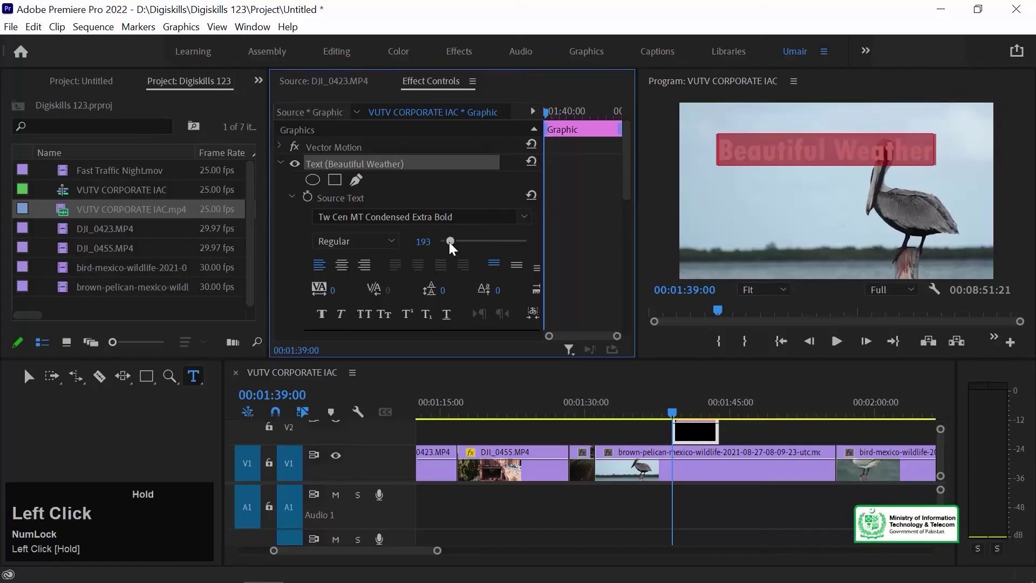
{"action": "left_click", "coordinate": [687, 403]}
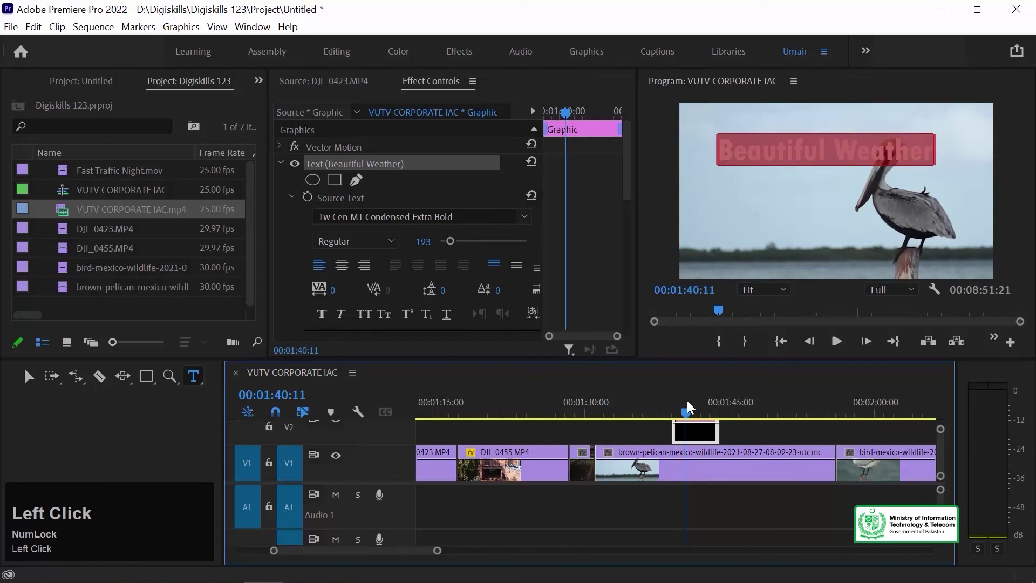